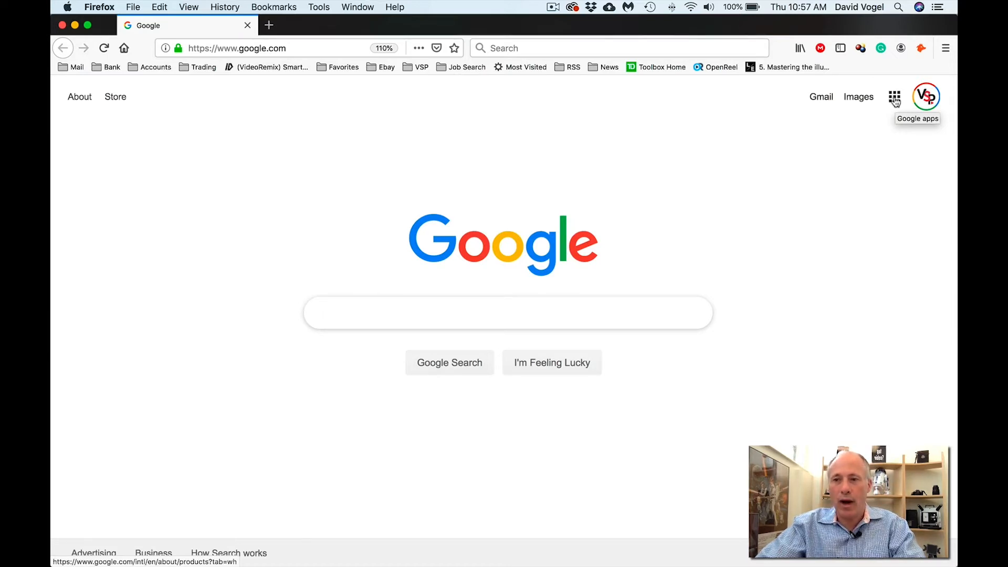
- Open YouTube from the Google apps grid
click(896, 99)
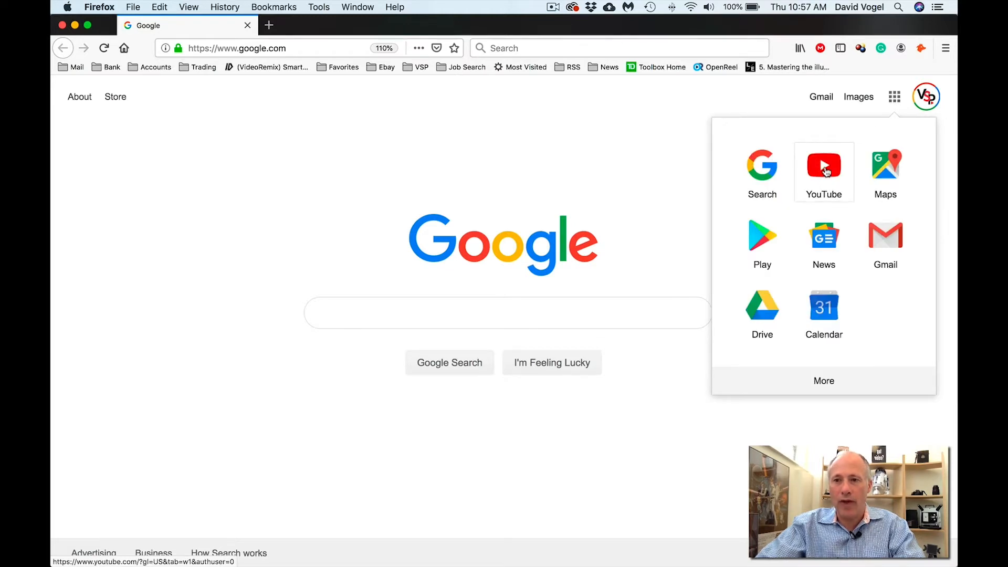
click(825, 171)
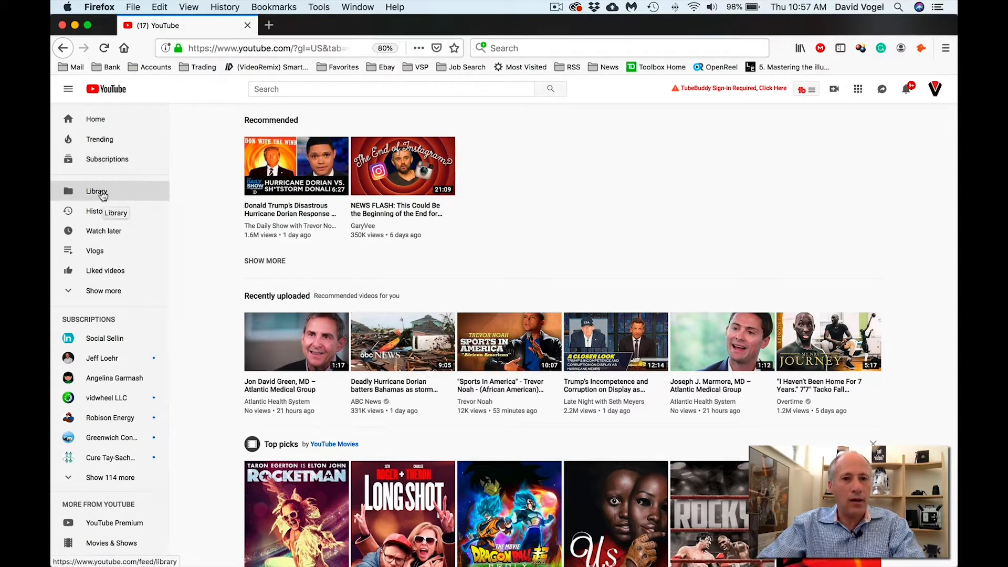
- Upload the testimonial .mov file from Desktop > VIDEO SEO > VIDEO
click(833, 91)
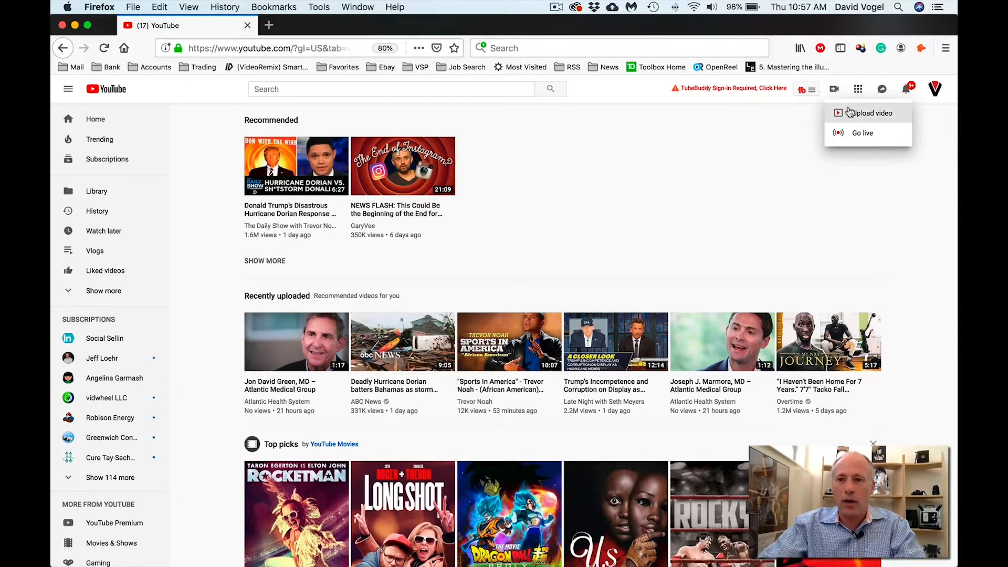
click(846, 111)
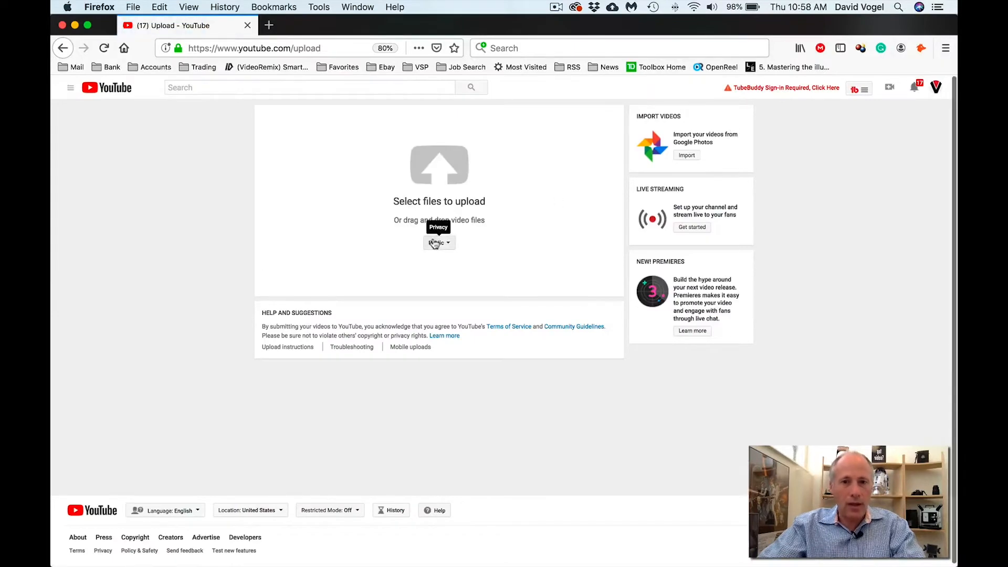
click(446, 181)
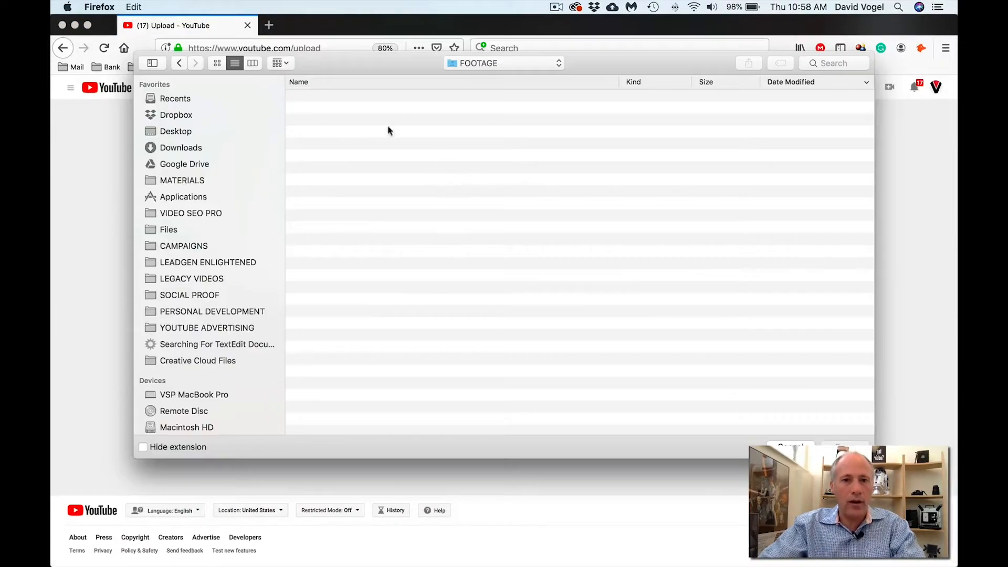
click(179, 130)
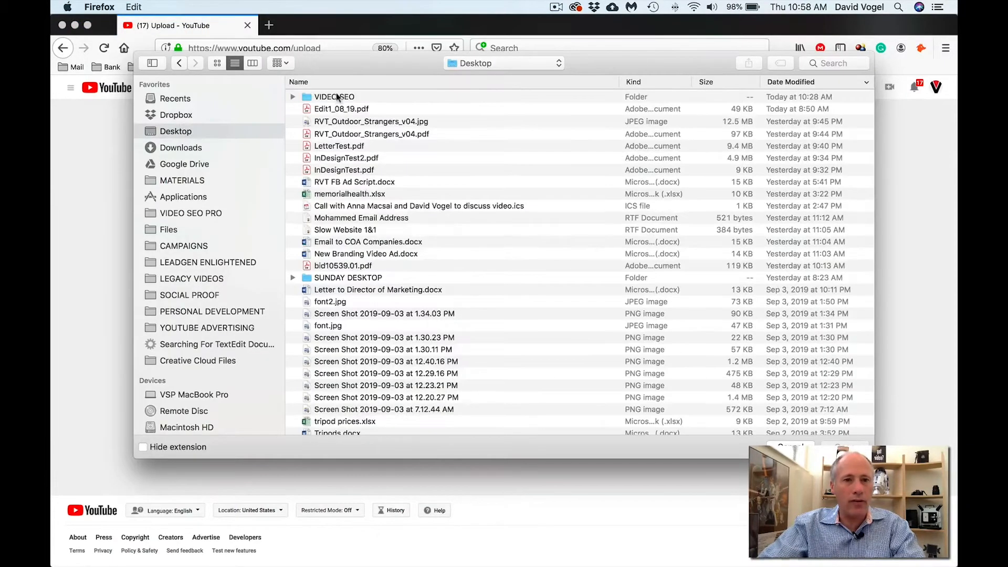
double_click(336, 95)
click(293, 109)
click(340, 120)
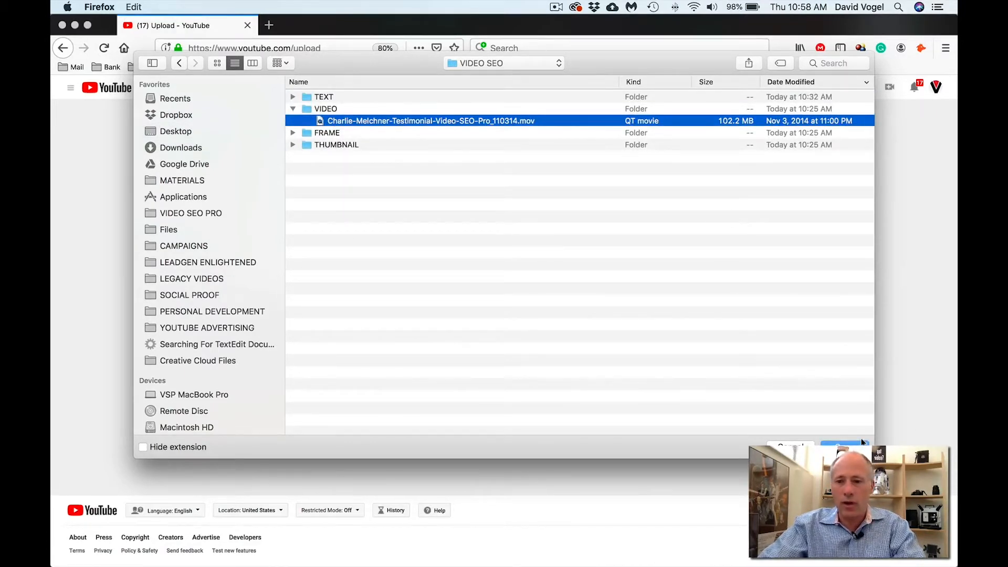
click(842, 444)
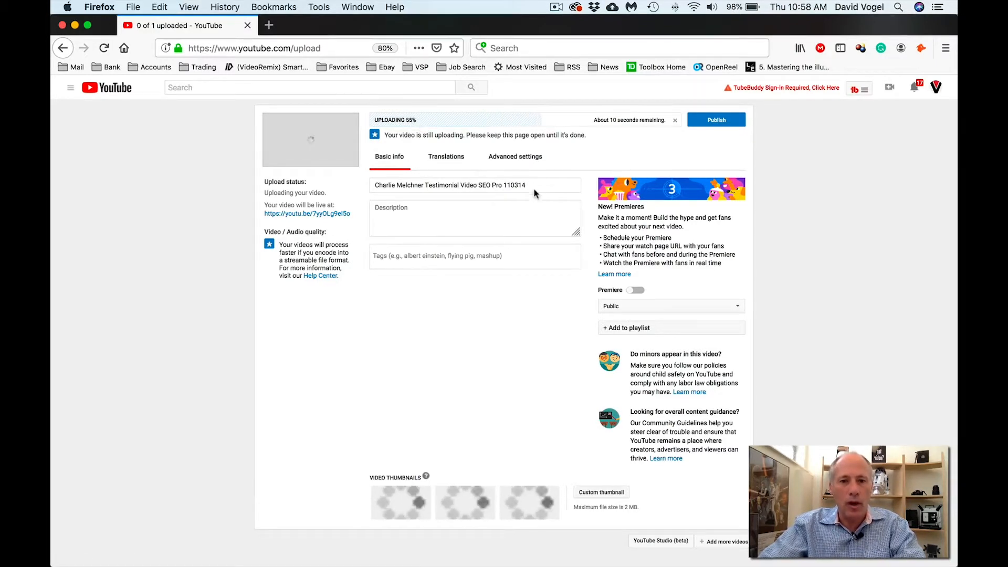
- Select the default file-name title and publish the testimonial video
triple_click(445, 185)
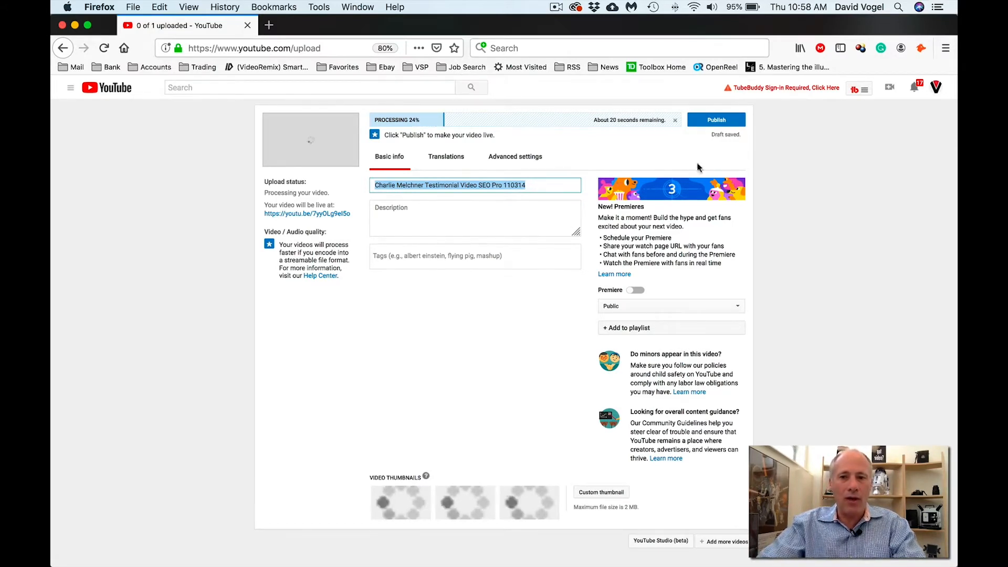
click(723, 120)
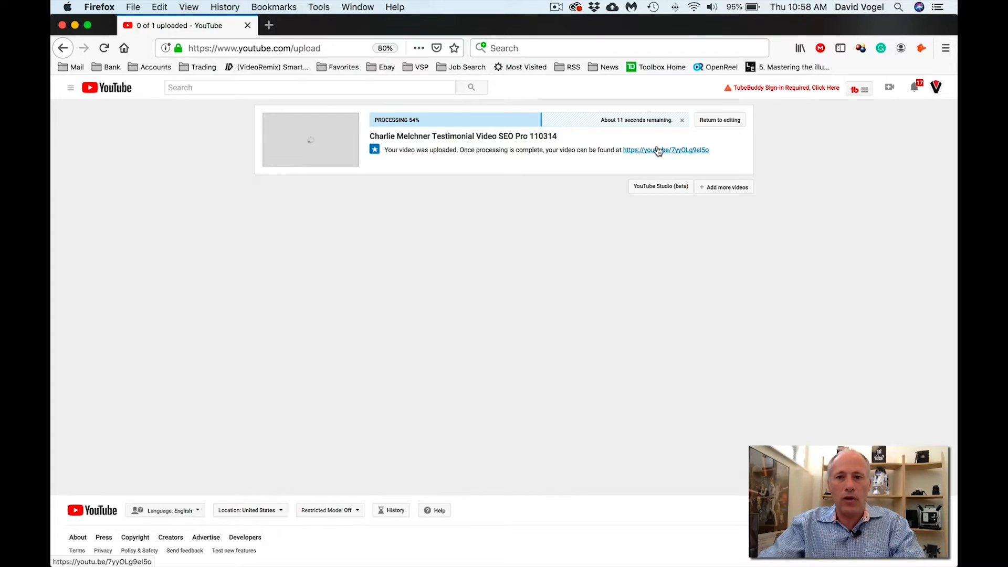
- Go back to editing the video's details, selecting the title and entering the description
click(724, 119)
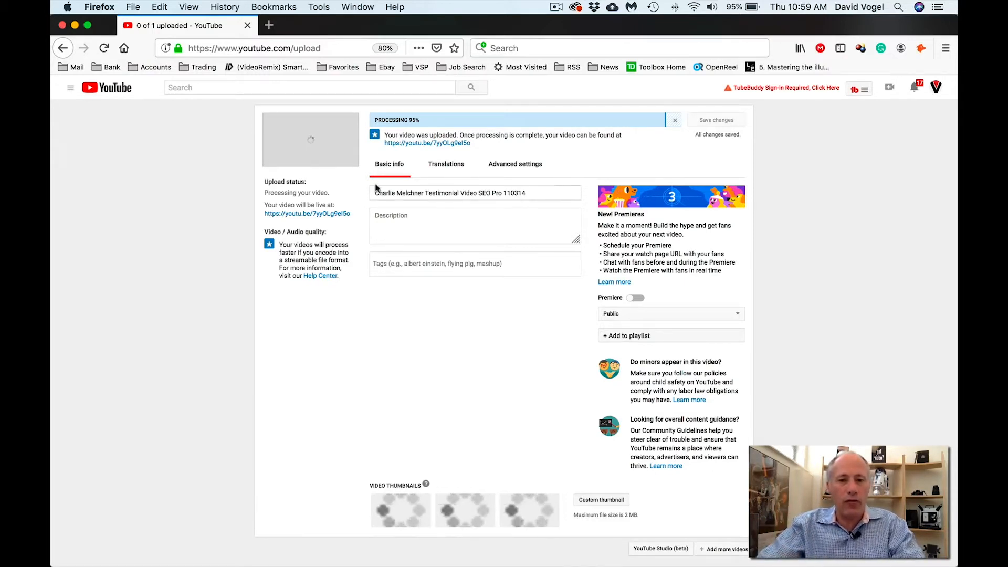
drag(374, 193, 546, 188)
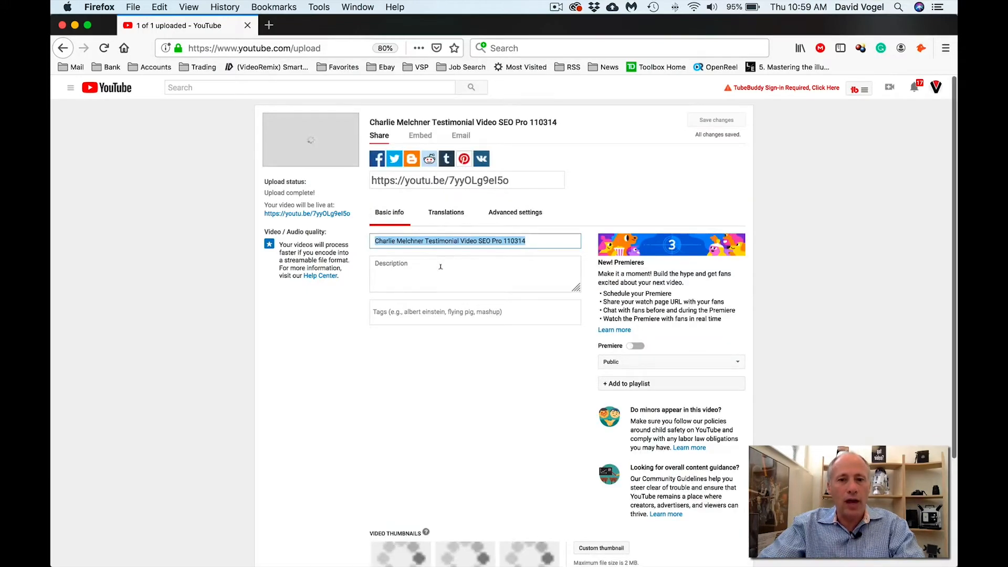
click(422, 268)
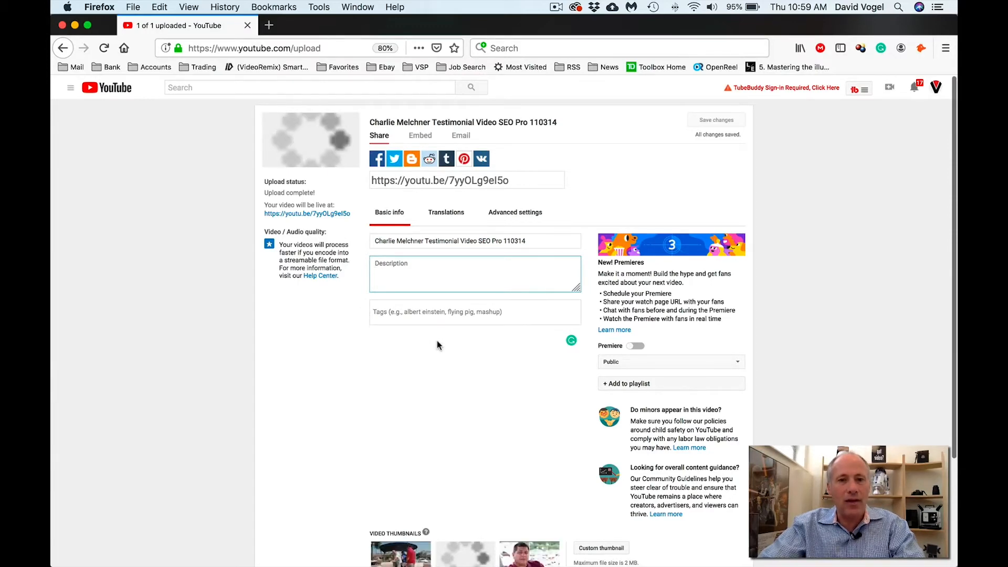
scroll(437, 340, down, 3)
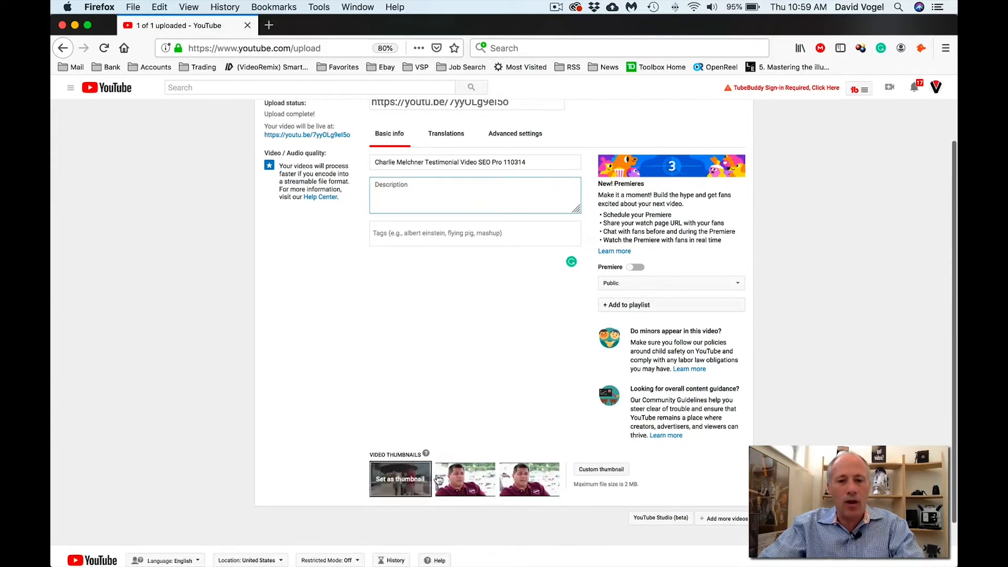
scroll(500, 405, up, 3)
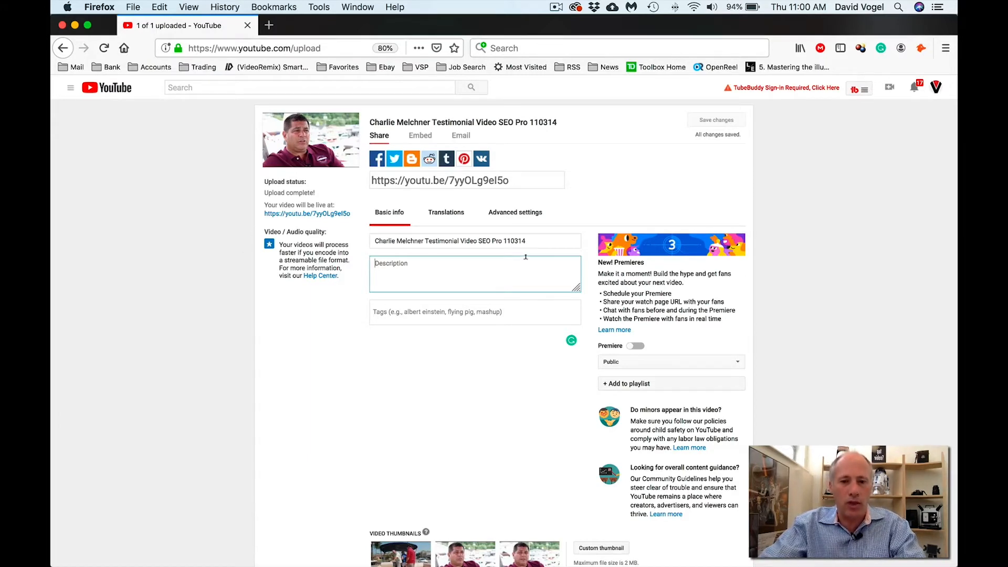
- Select and delete the testimonial video's original title, leaving the Title field empty
click(541, 240)
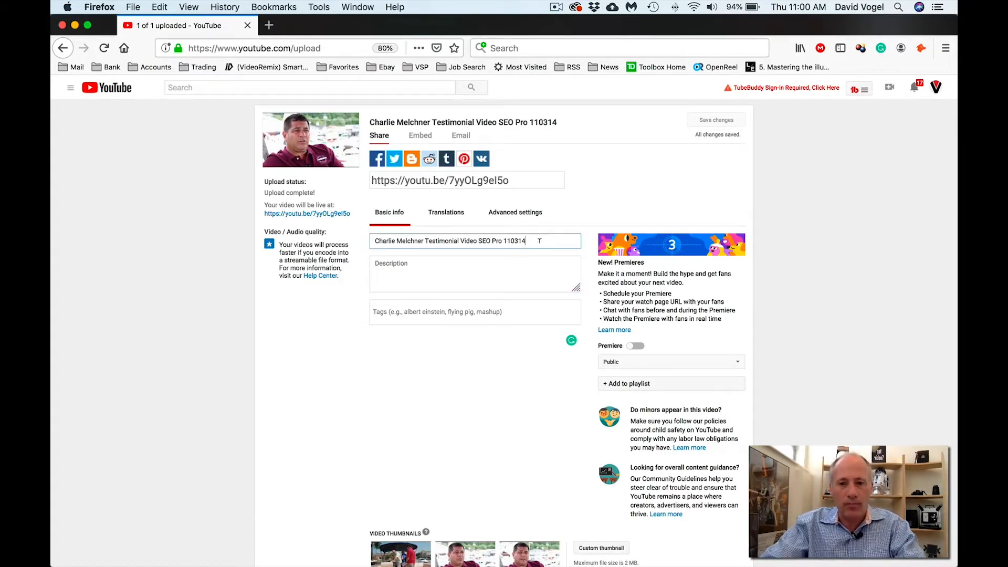
drag(543, 240, 371, 237)
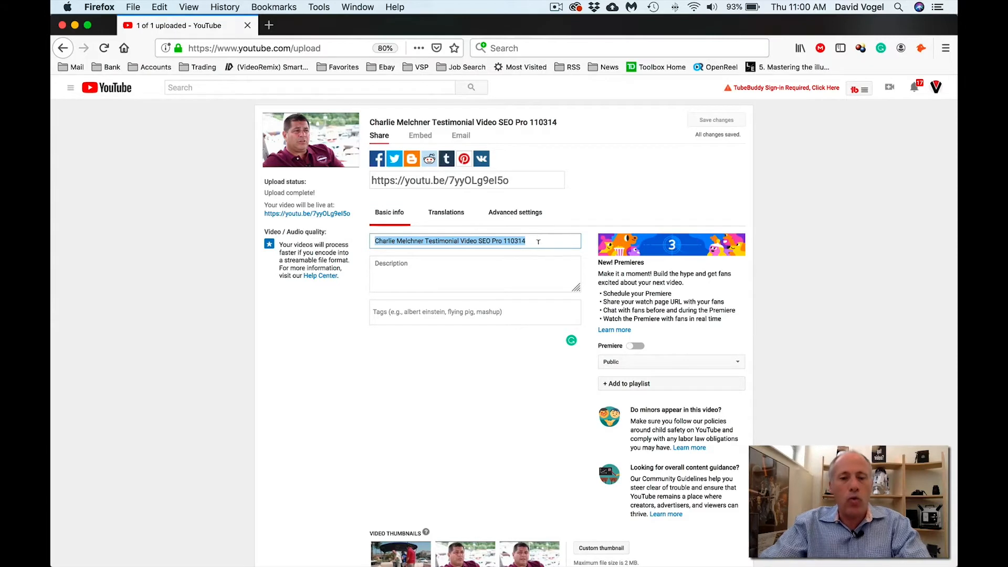
drag(538, 242, 365, 234)
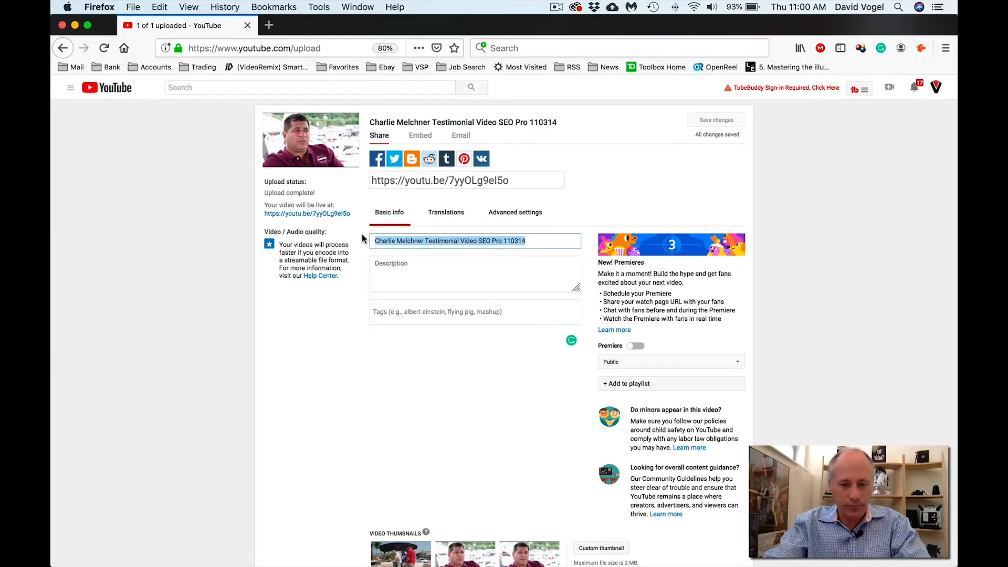
key(BackSpace)
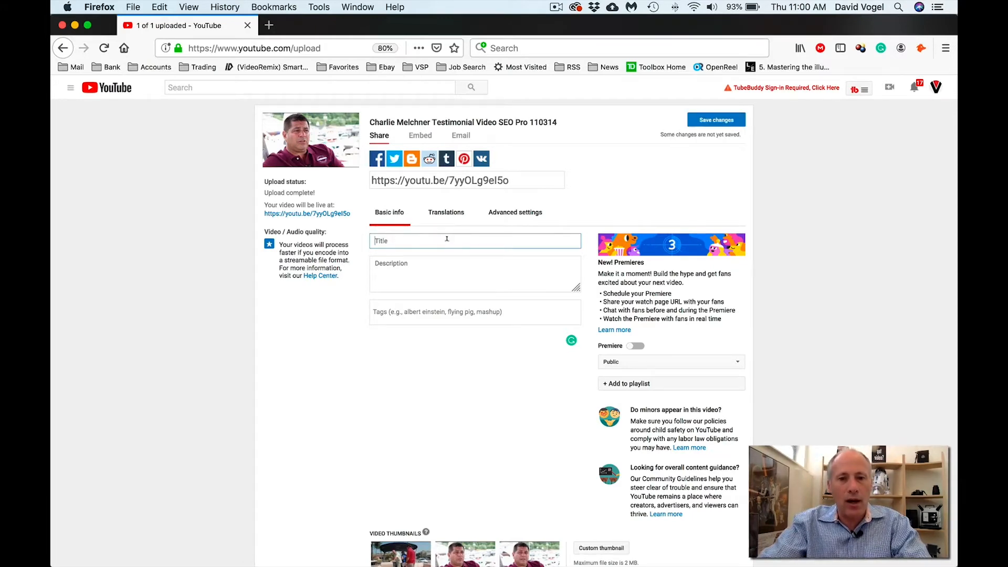
key(super+Tab)
key(super+Tab)
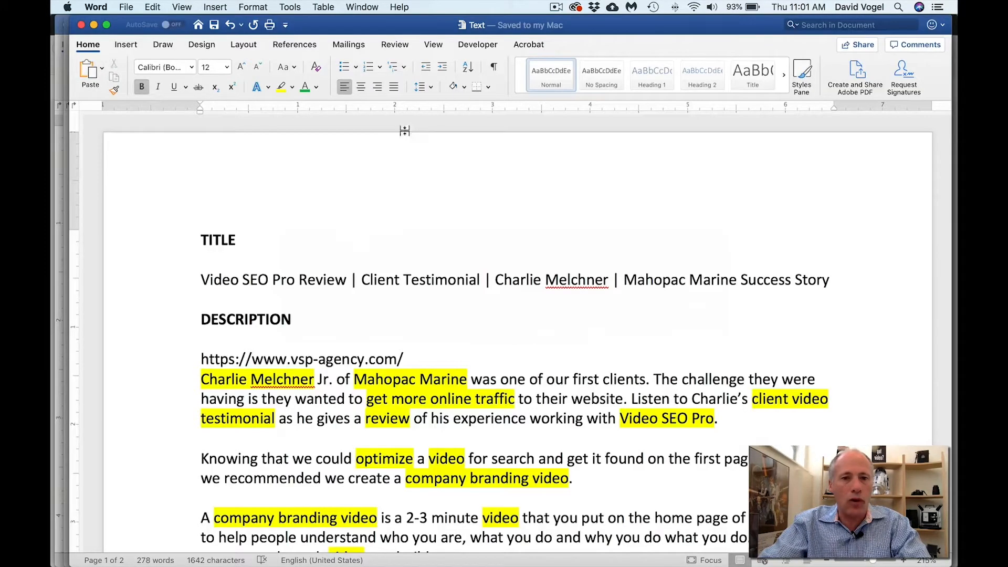
- Copy the SEO title line from Word and paste it into the empty Title field
click(160, 284)
key(super+Tab)
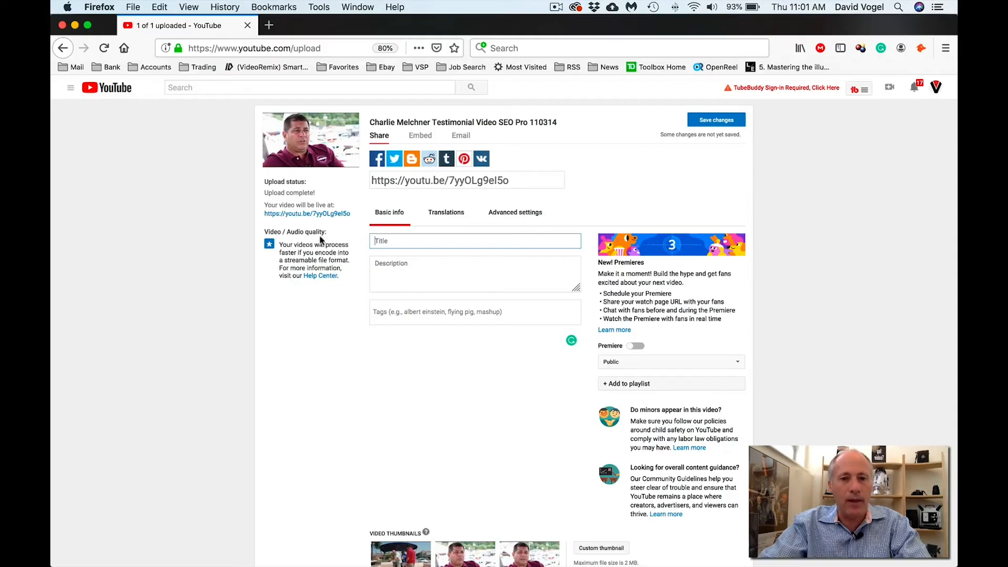
click(372, 239)
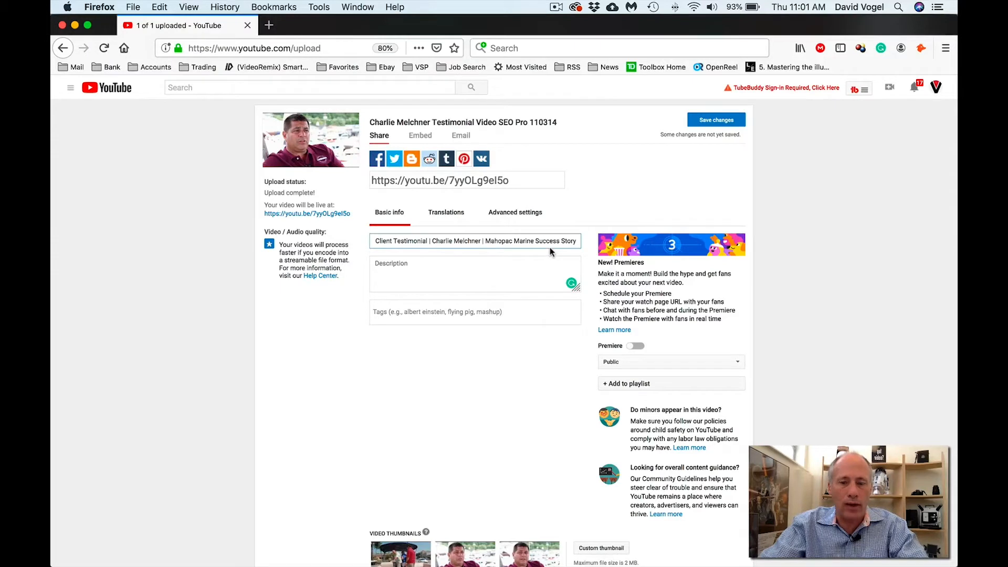
- Highlight parts of the pasted title to check 'Video SEO Pro Review' and 'Client Testimonial'
drag(370, 241, 514, 247)
click(385, 241)
drag(385, 241, 349, 243)
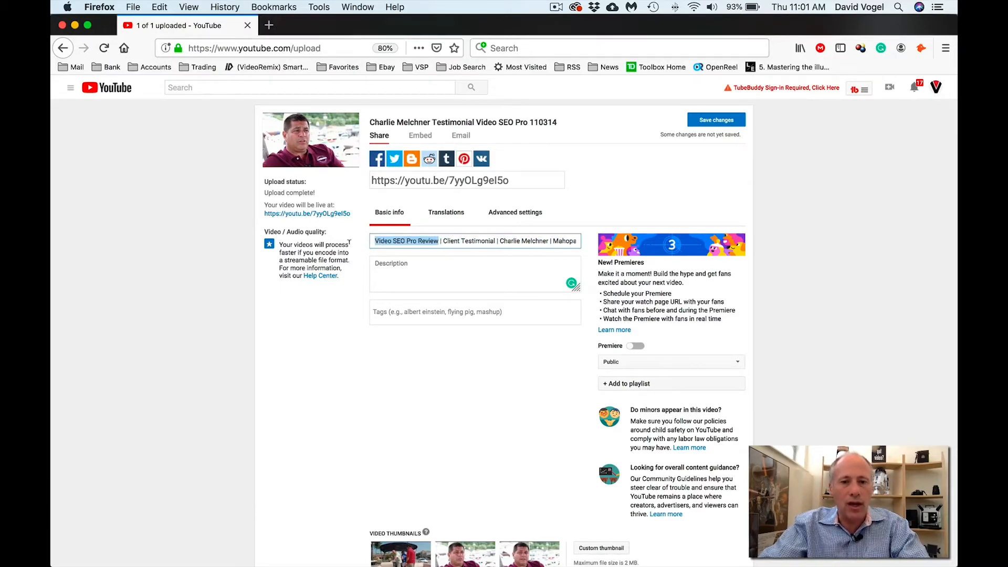
click(449, 242)
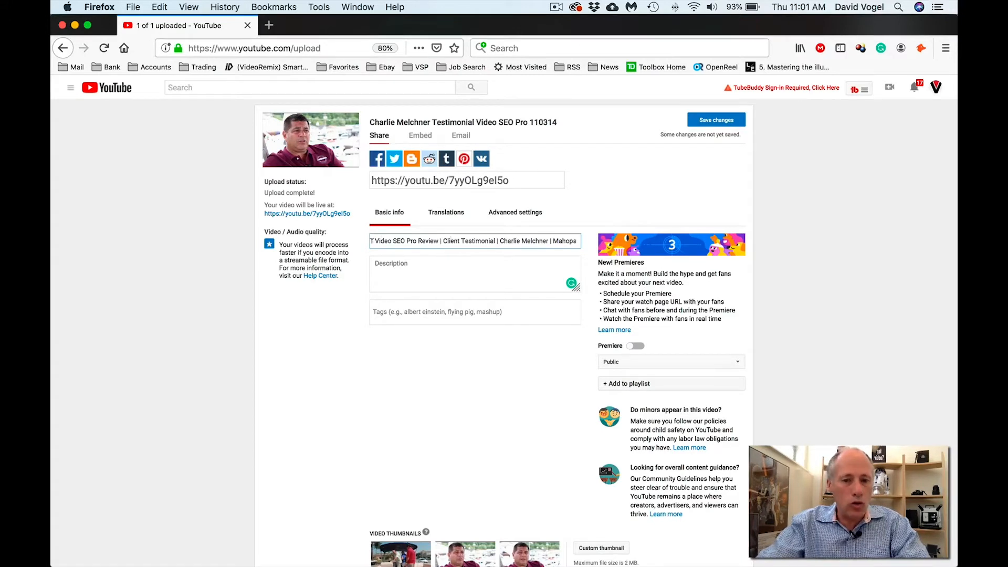
drag(372, 241, 470, 240)
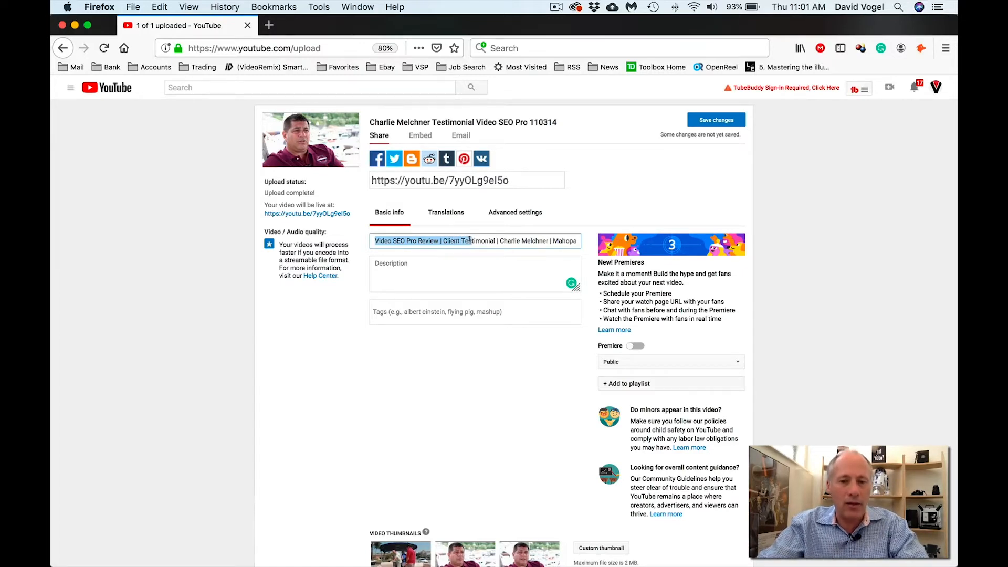
drag(549, 241, 577, 241)
drag(479, 239, 343, 232)
click(405, 237)
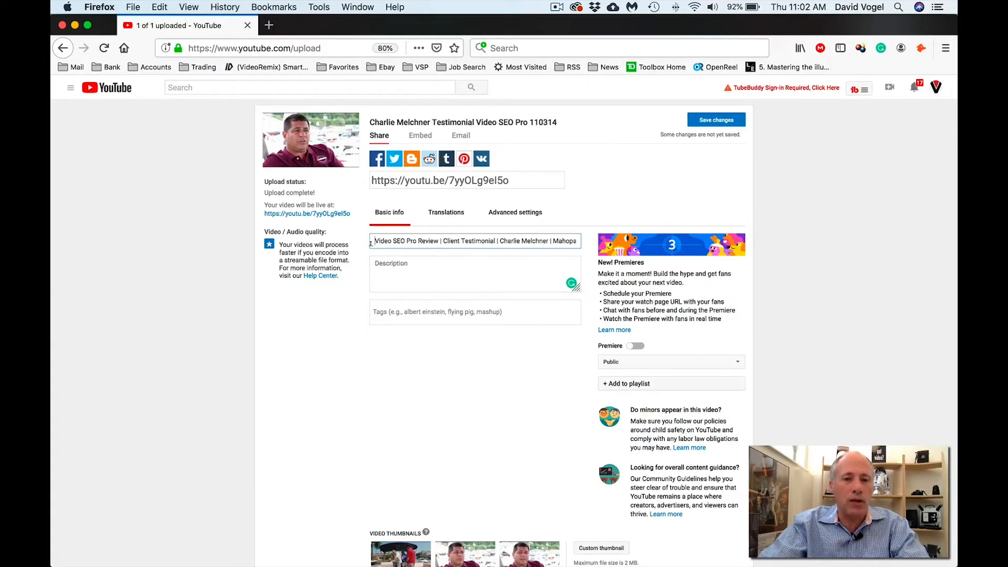
- Highlight the 'Video SEO Pro Review' keyword phrase at the start of the title
mouse_move(371, 239)
mouse_down()
mouse_move(407, 241)
mouse_move(366, 241)
mouse_up()
click(419, 241)
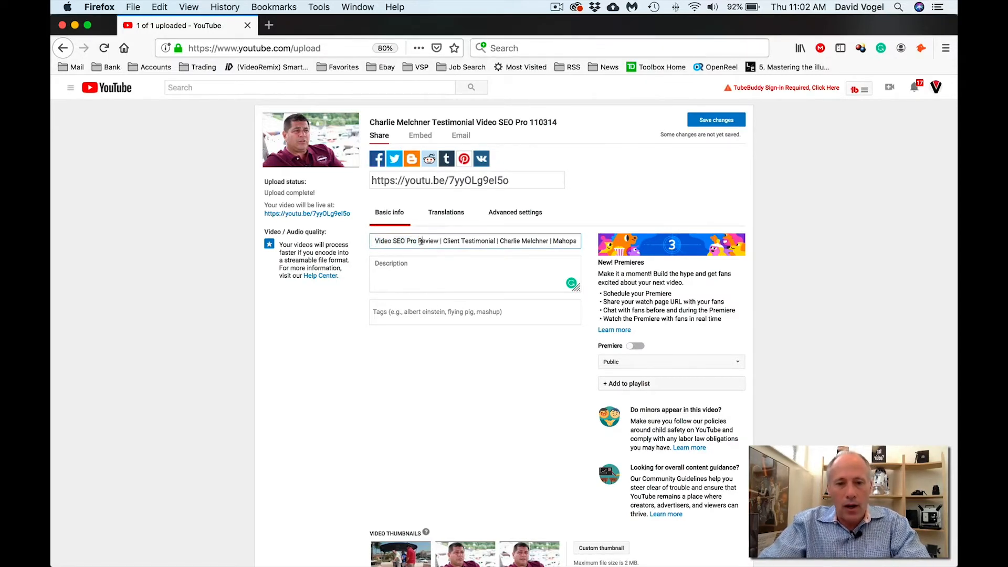
drag(419, 241, 370, 241)
click(427, 241)
drag(440, 241, 371, 241)
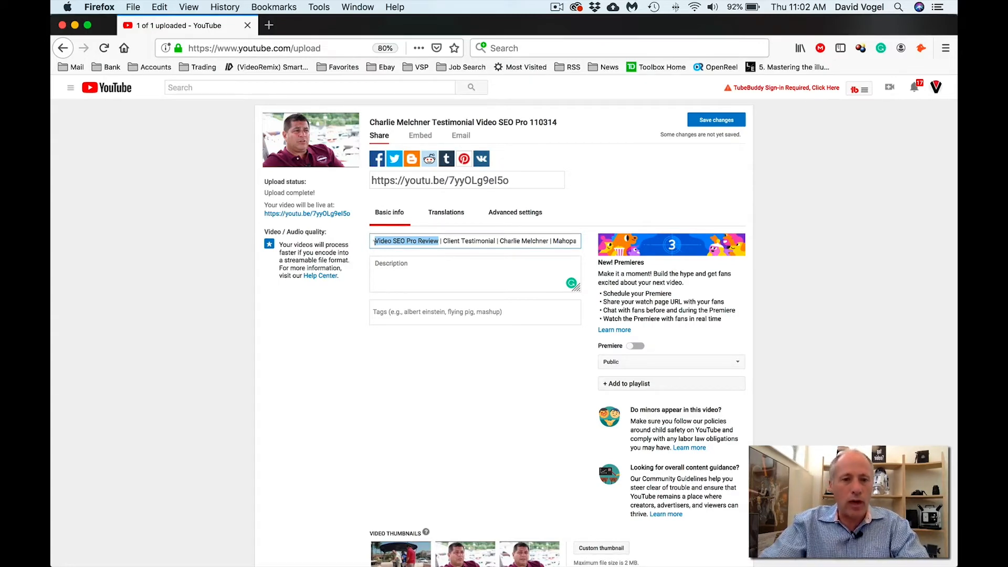
click(378, 241)
drag(372, 240, 440, 241)
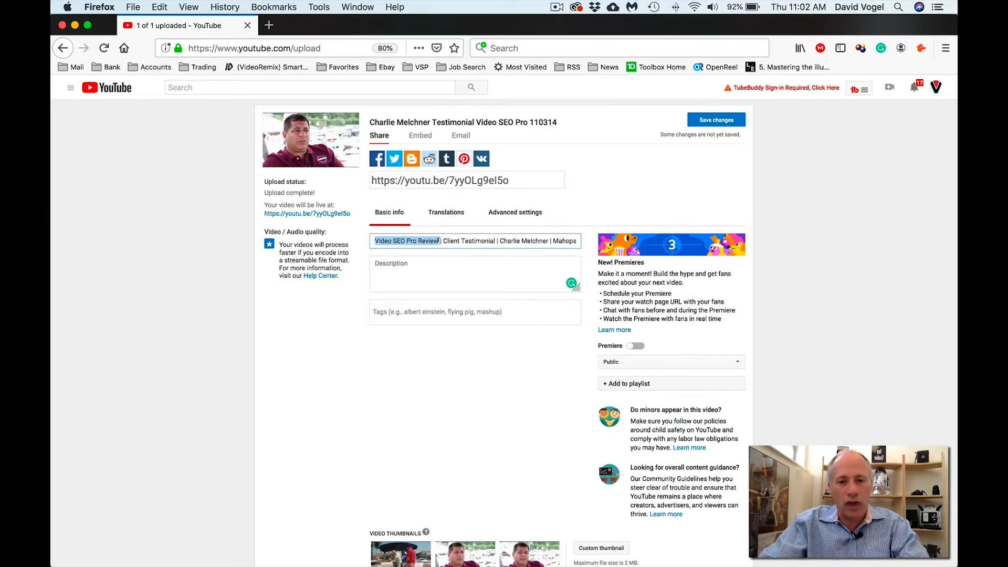
click(441, 240)
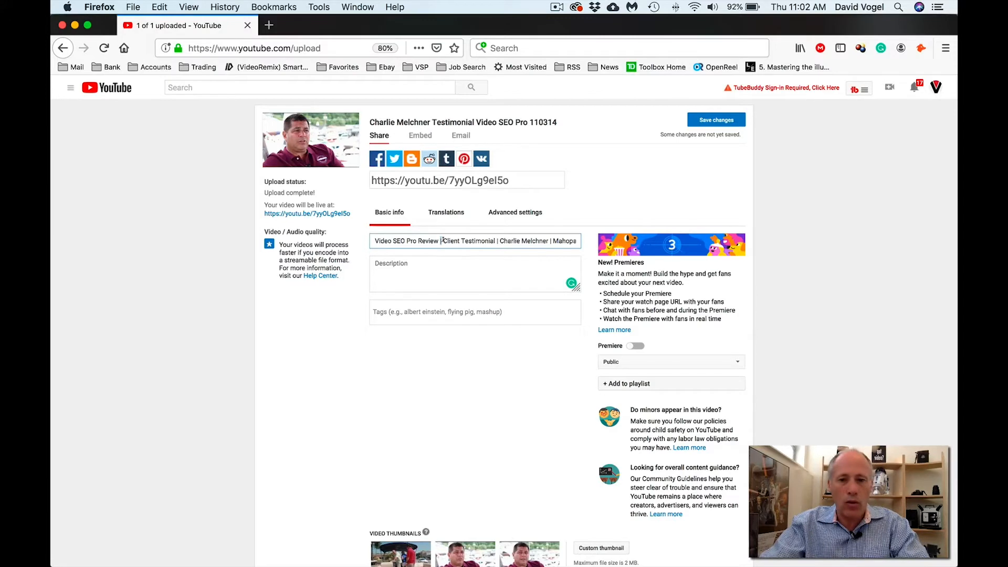
- Highlight 'Client Testimonial', the client's name, and then the whole title
drag(441, 241, 496, 241)
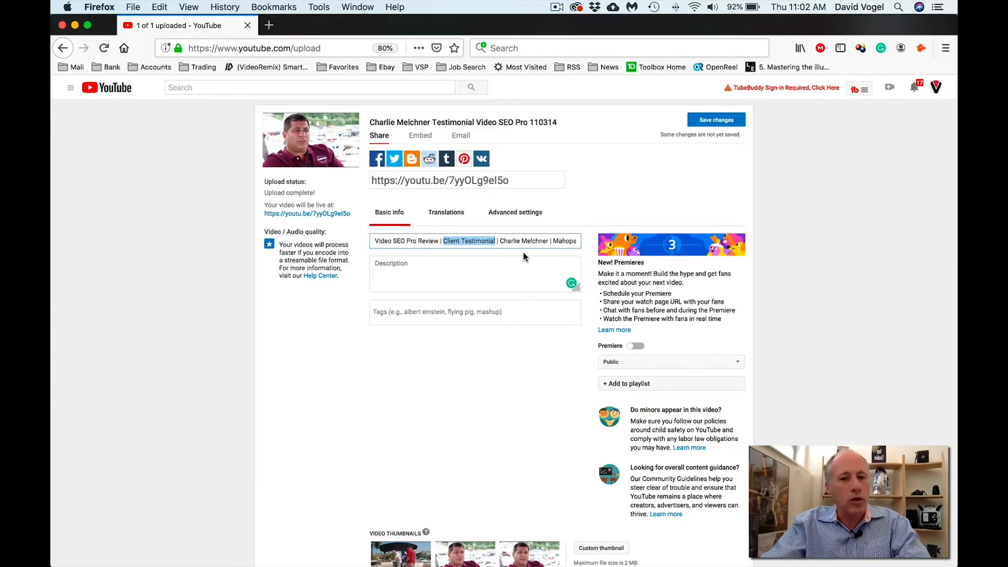
click(461, 241)
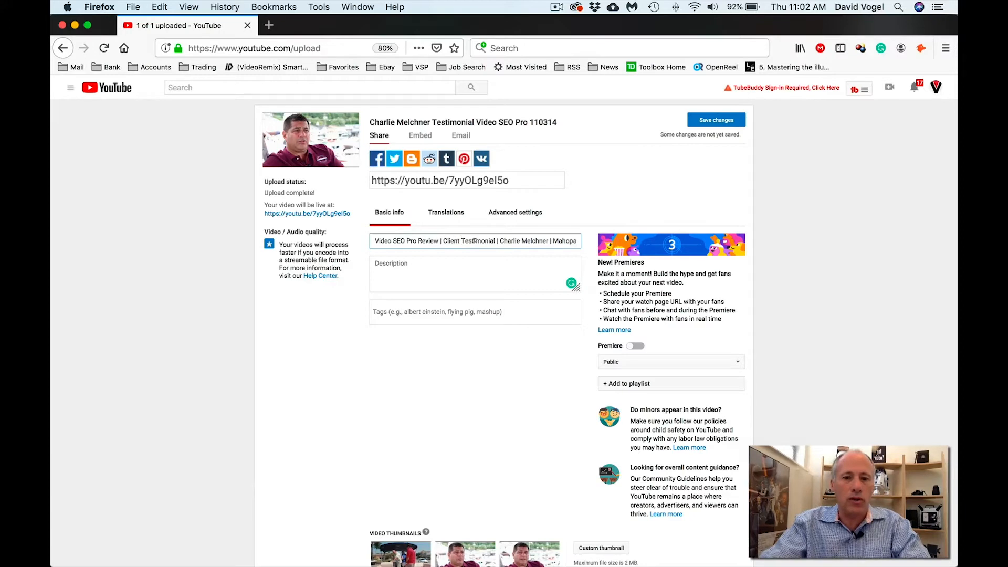
drag(499, 241, 534, 241)
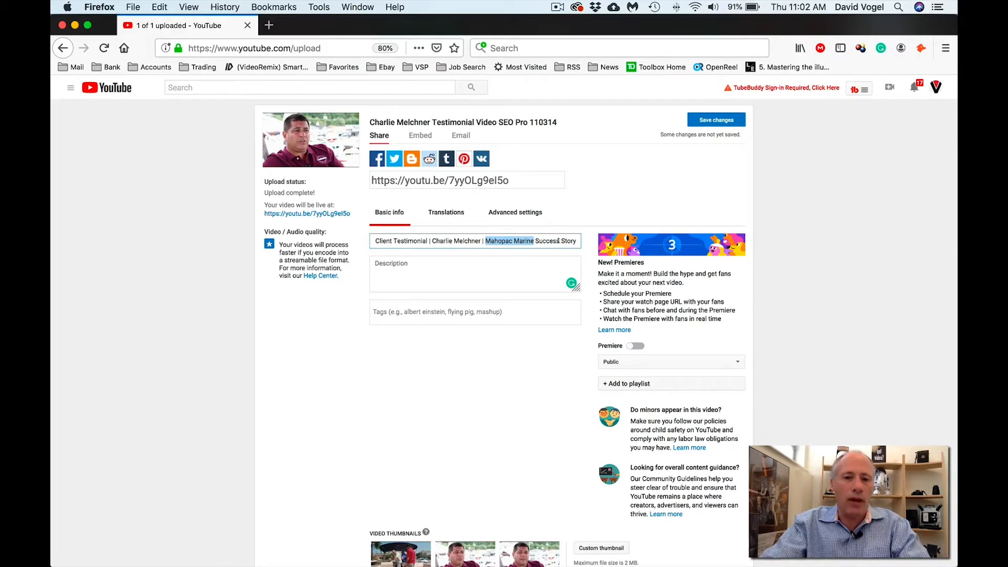
click(557, 240)
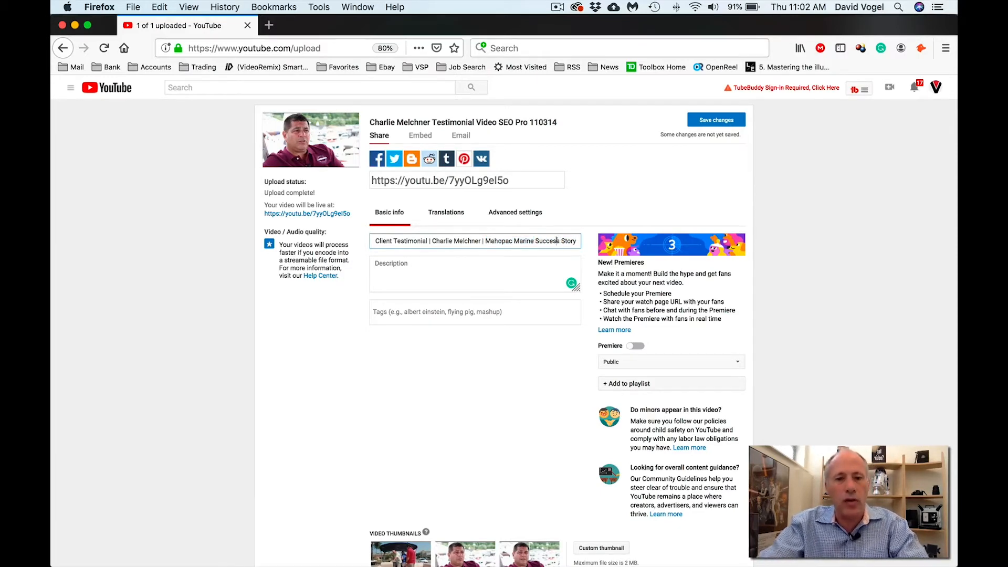
drag(535, 240, 350, 235)
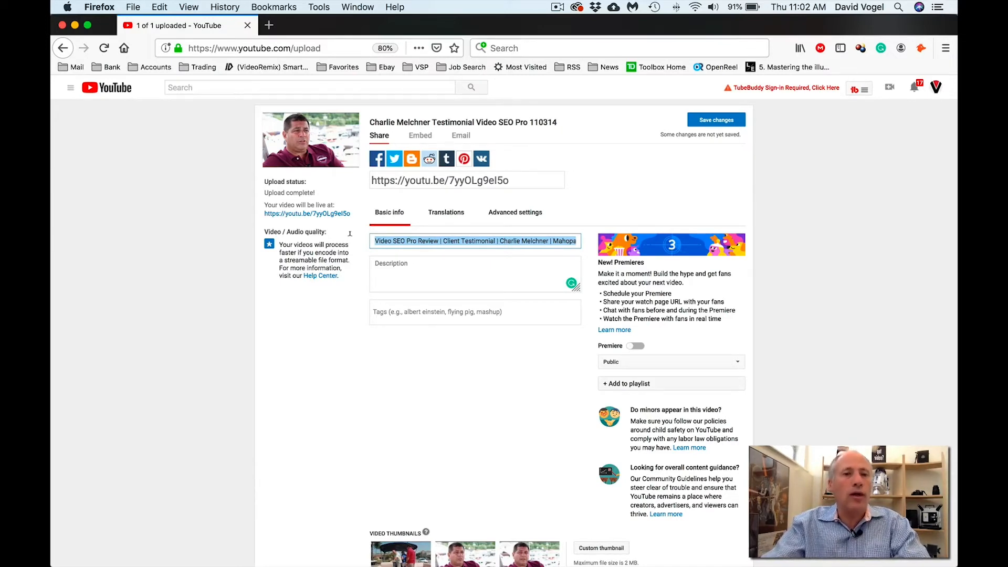
drag(377, 239, 583, 236)
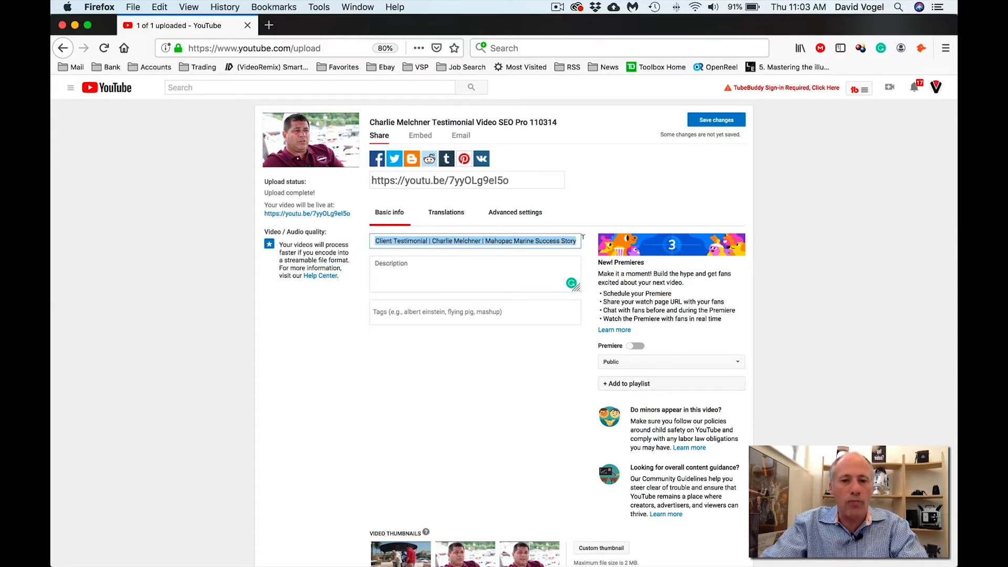
- Copy the description text from Word and paste it into the video's Description box
click(406, 269)
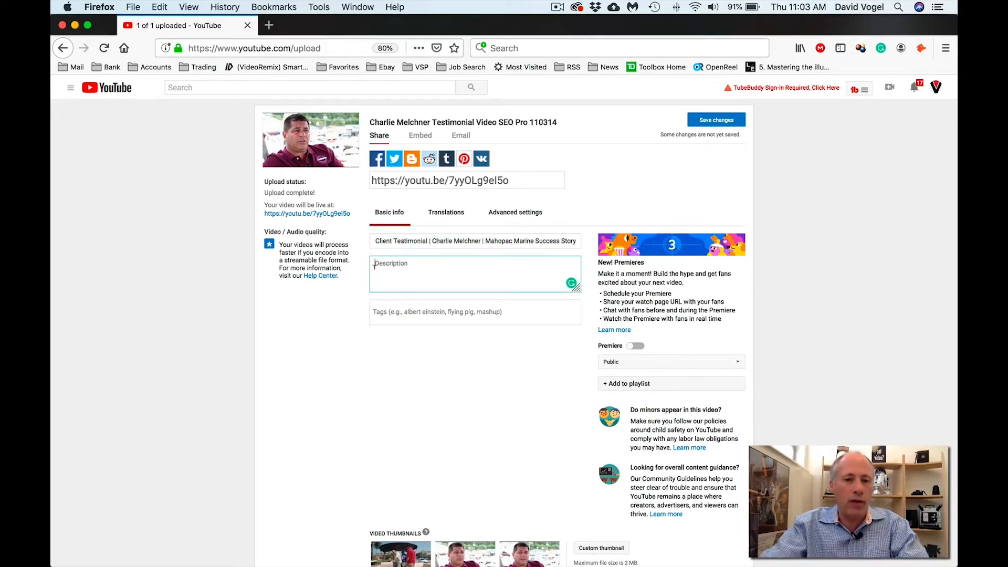
key(super+Tab)
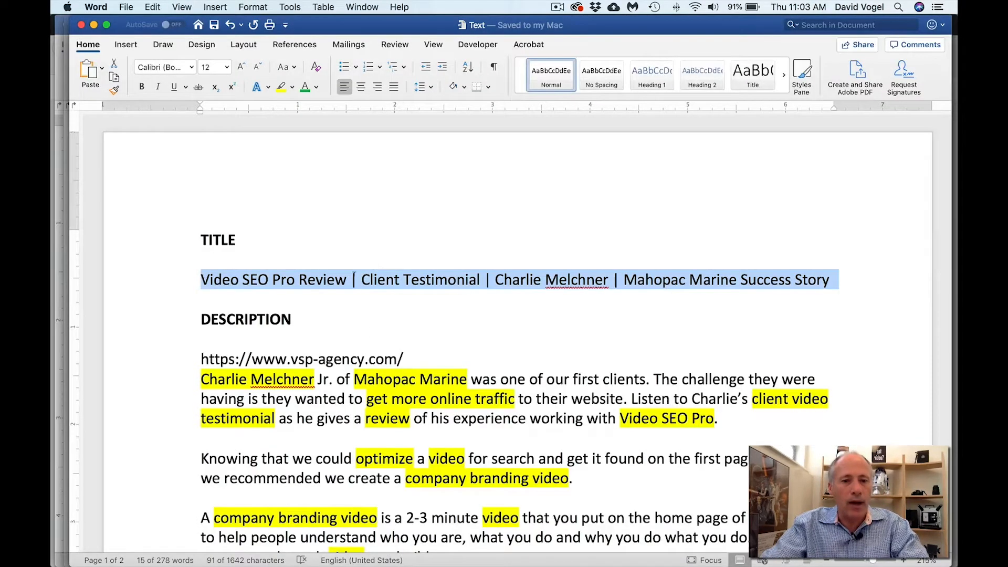
click(176, 367)
scroll(176, 369, down, 10)
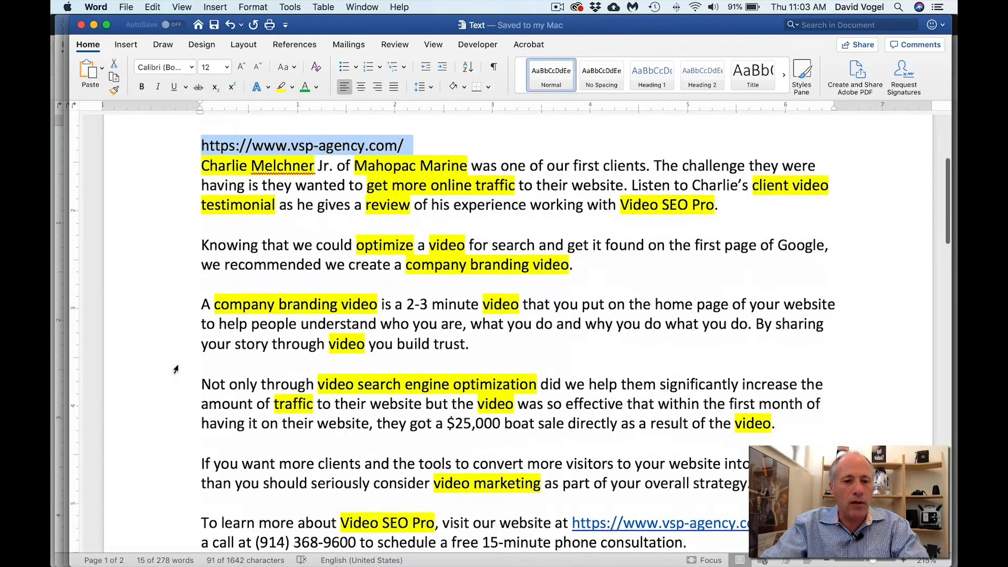
shift+click(686, 445)
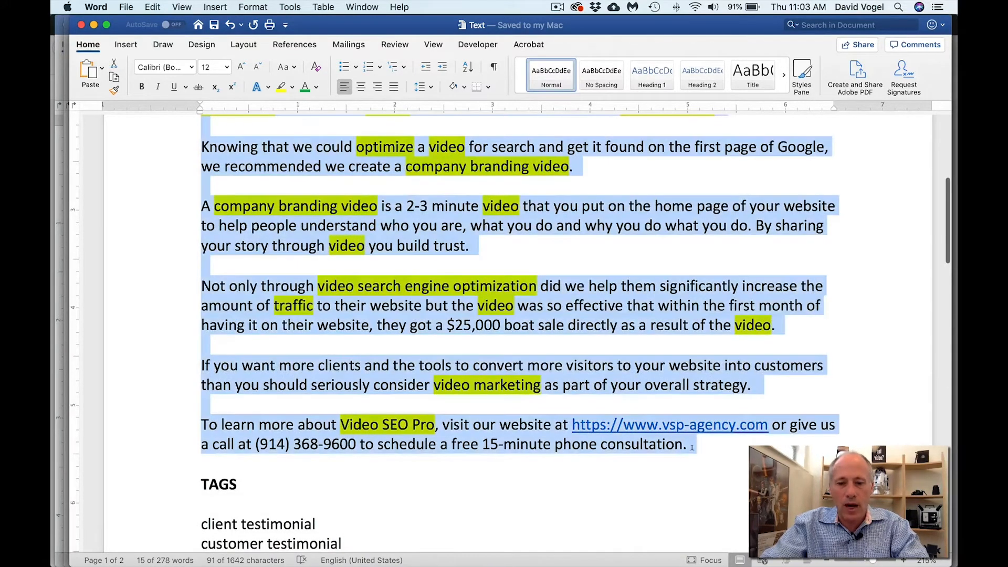
key(super+Tab)
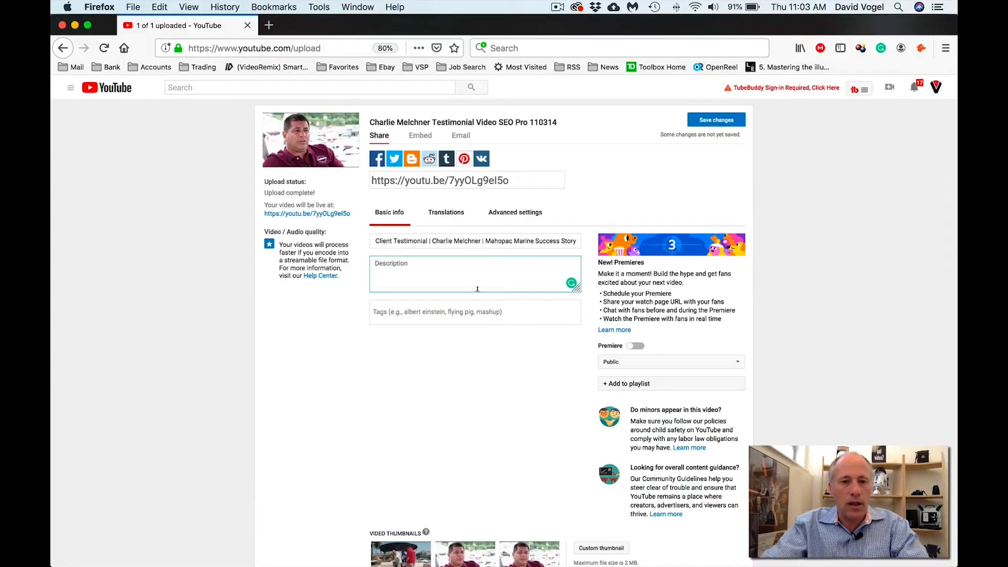
key(super+v)
- Enlarge the Description box and review the agency website link on its first line
click(575, 288)
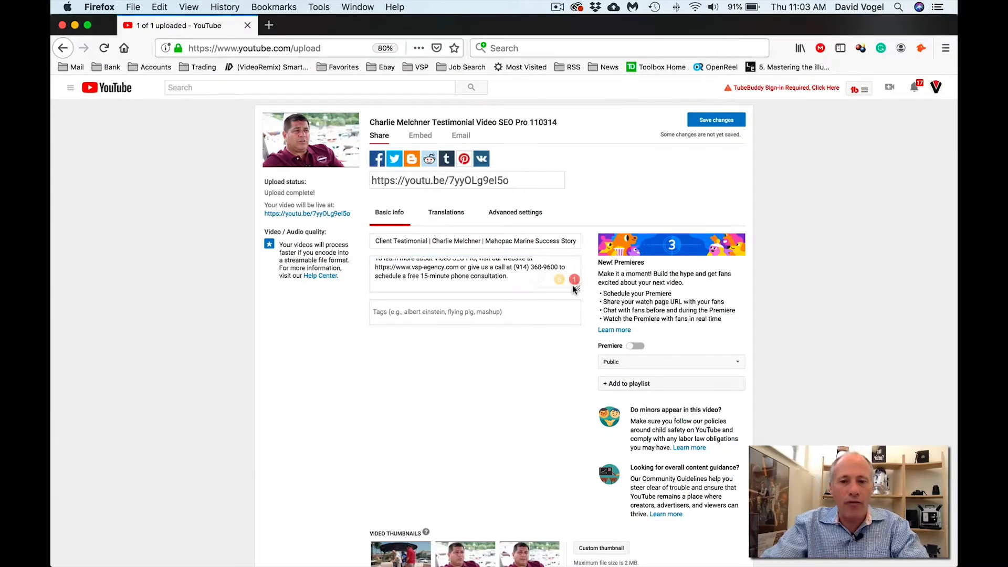
drag(574, 288, 576, 513)
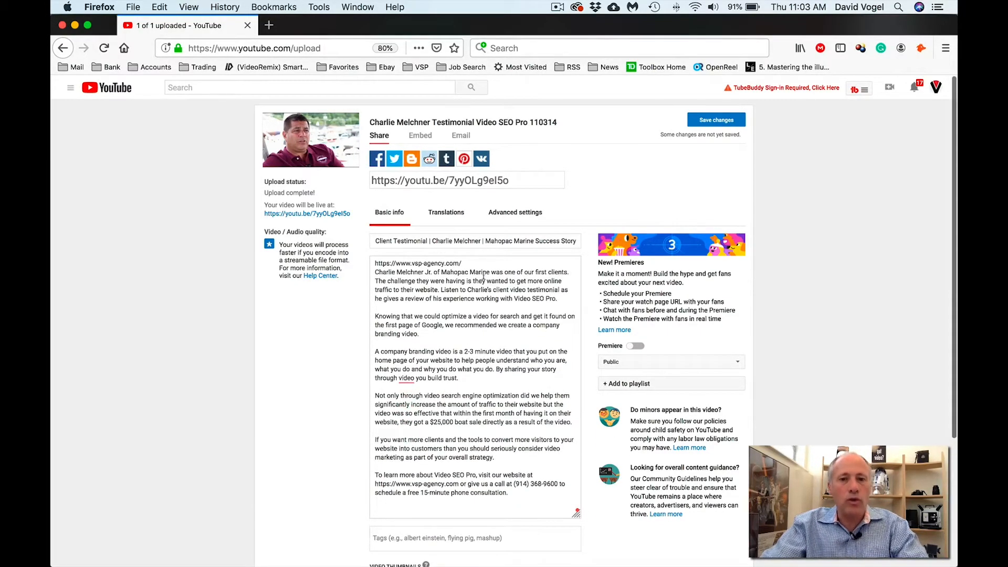
drag(467, 263, 365, 257)
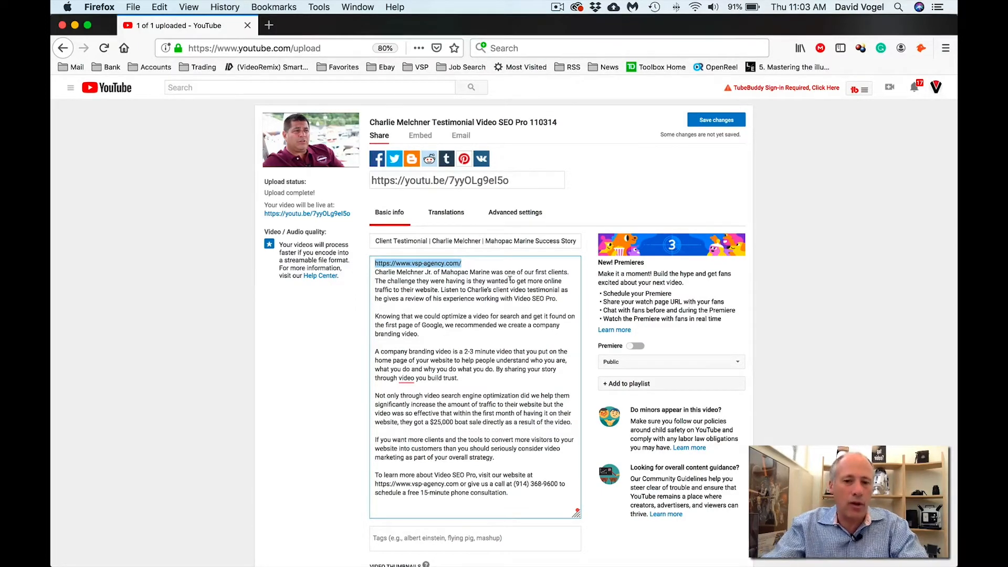
click(464, 263)
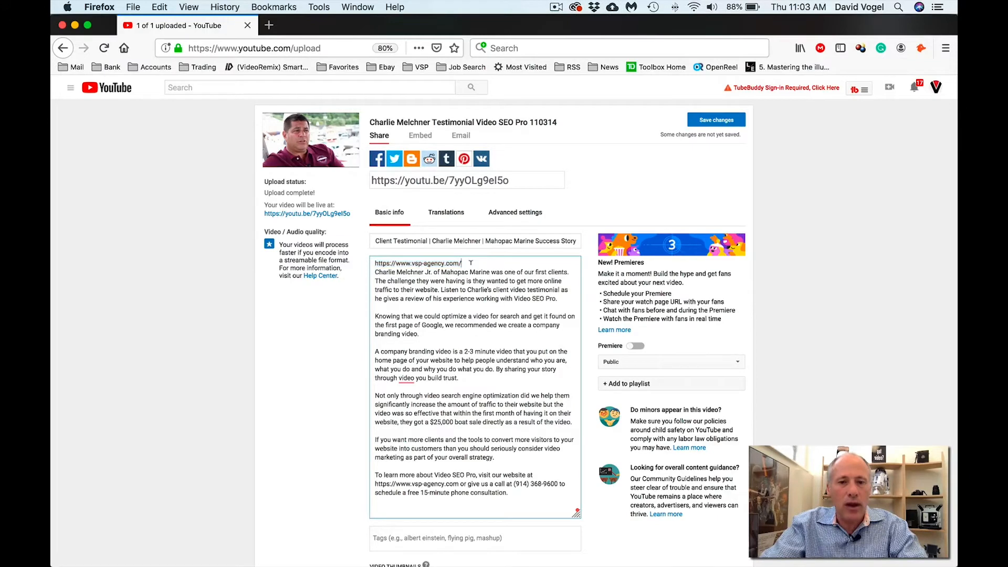
drag(441, 263, 380, 256)
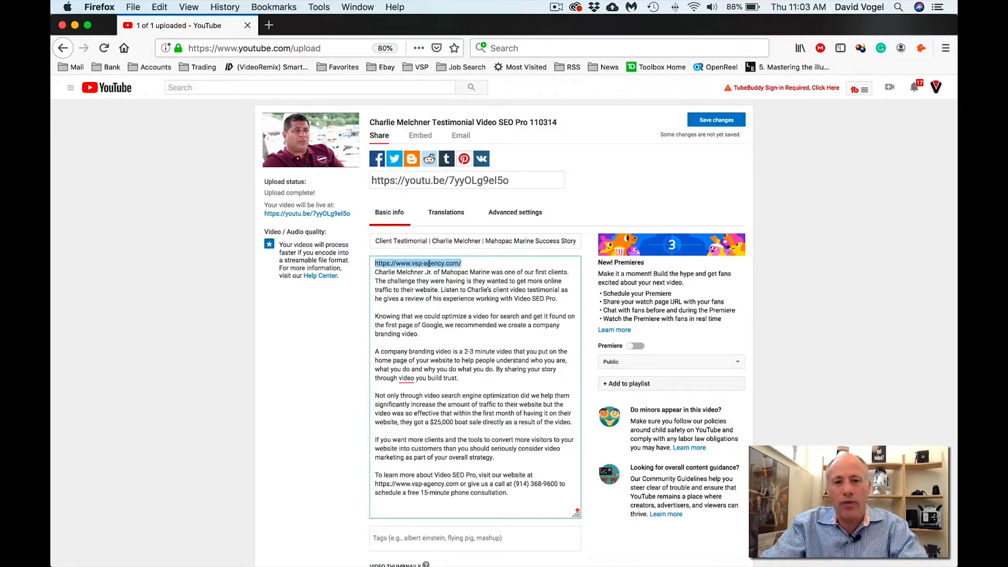
click(378, 272)
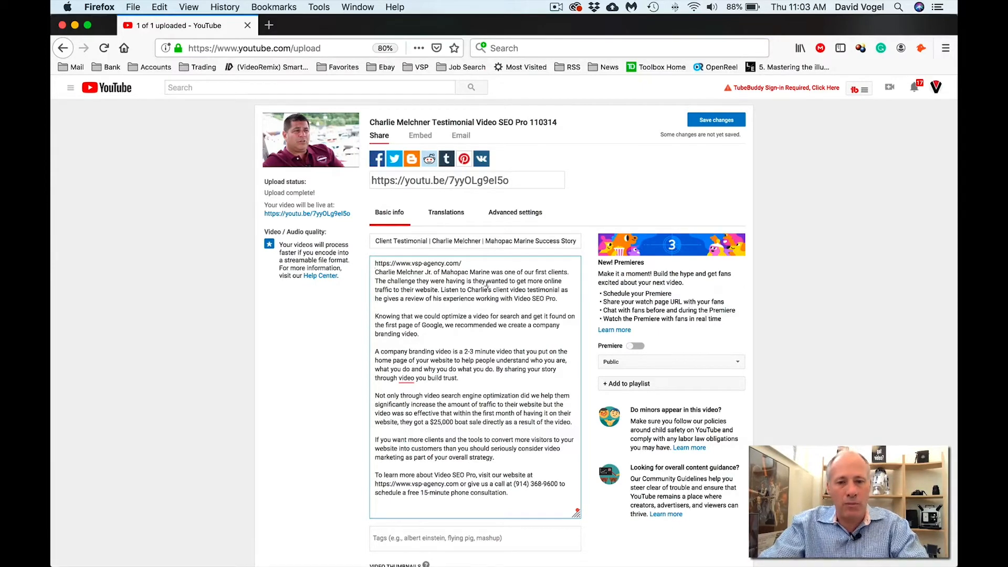
key(super+Tab)
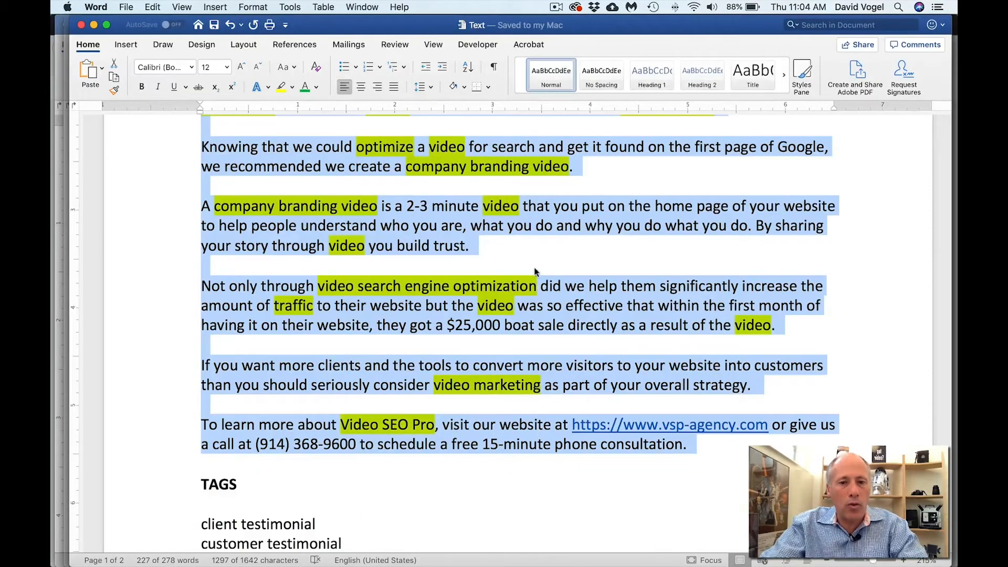
click(586, 252)
scroll(588, 249, up, 5)
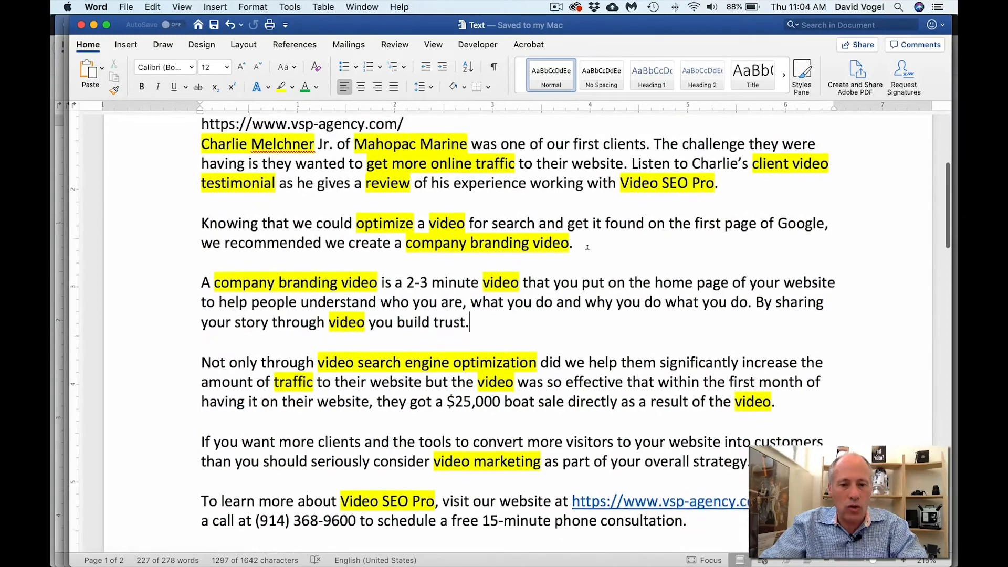
scroll(588, 247, down, 2)
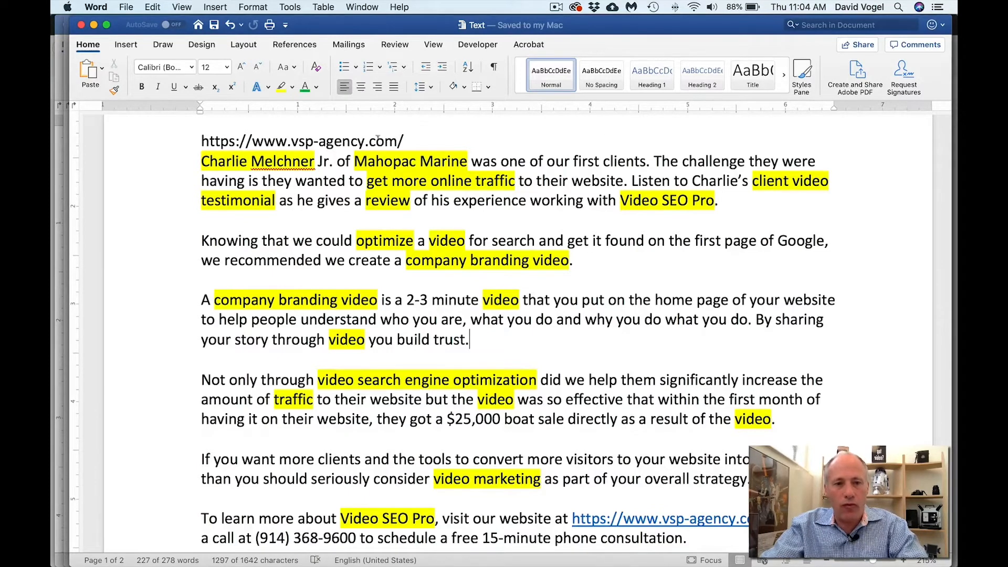
drag(200, 161, 315, 162)
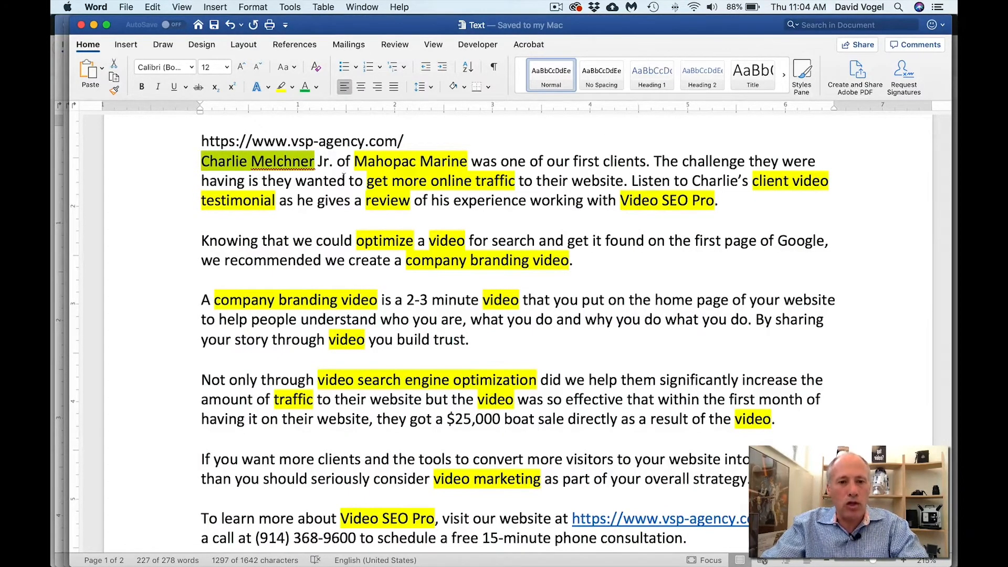
drag(355, 161, 466, 166)
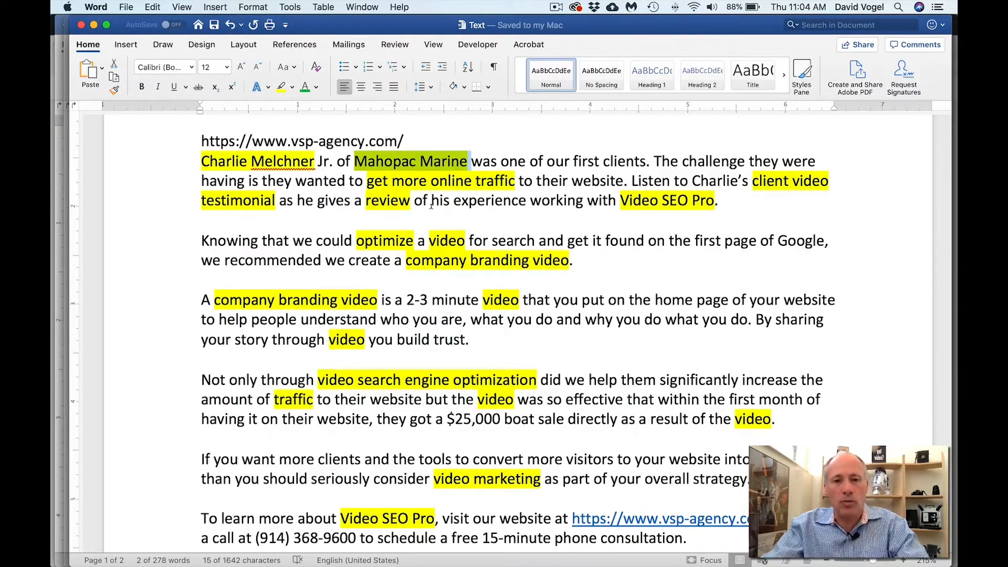
click(448, 181)
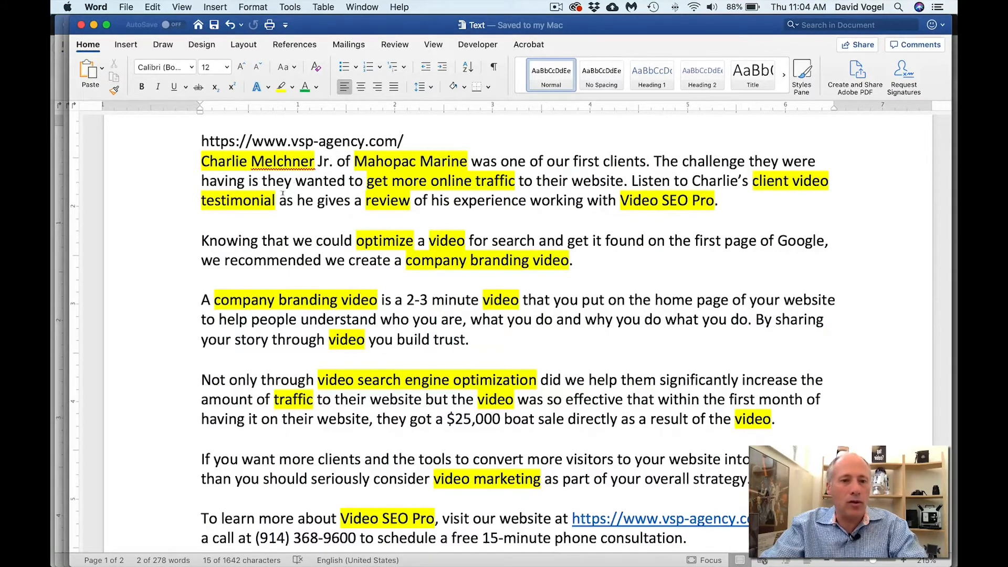
drag(752, 181, 276, 201)
click(380, 200)
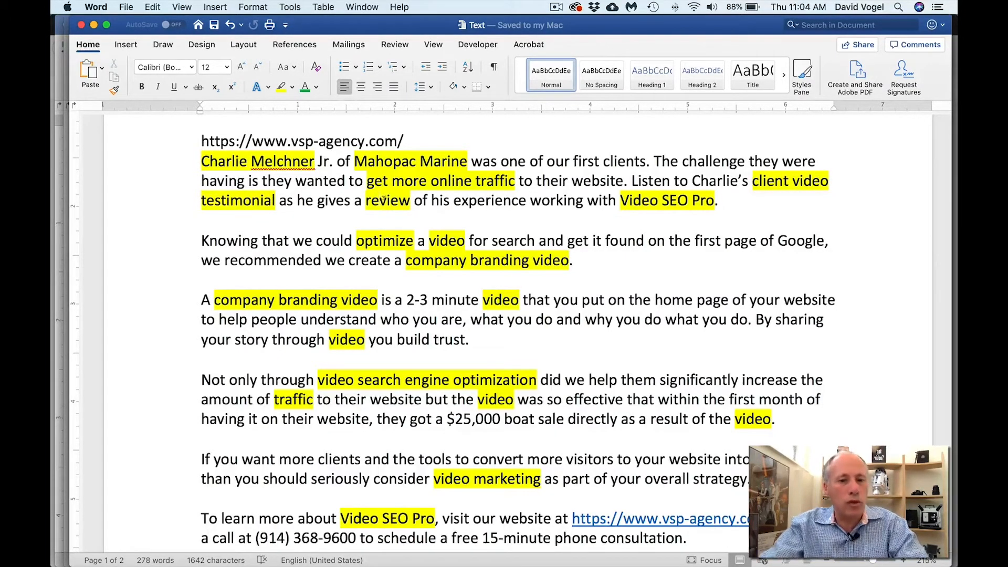
double_click(383, 199)
drag(622, 200, 715, 200)
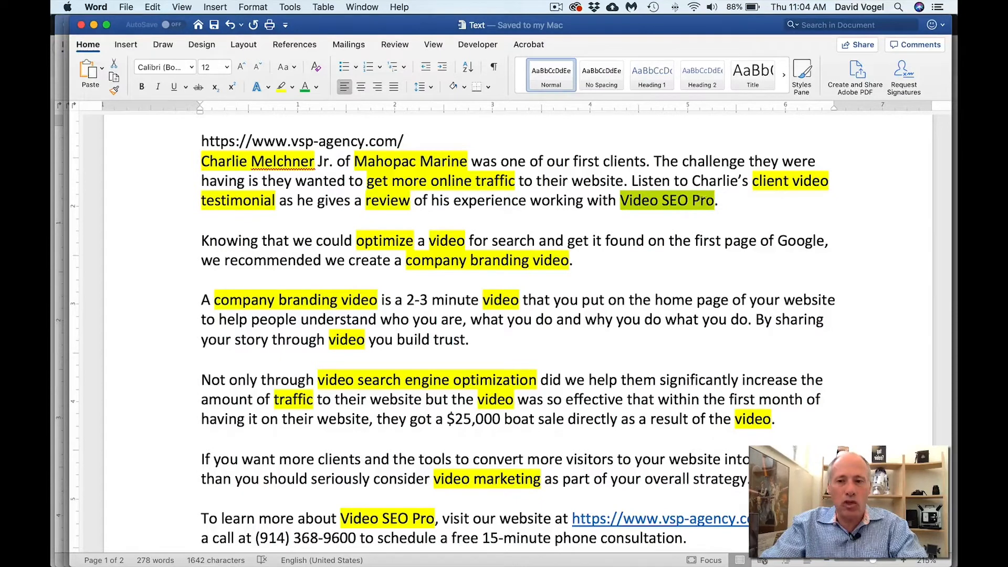
click(371, 241)
click(456, 241)
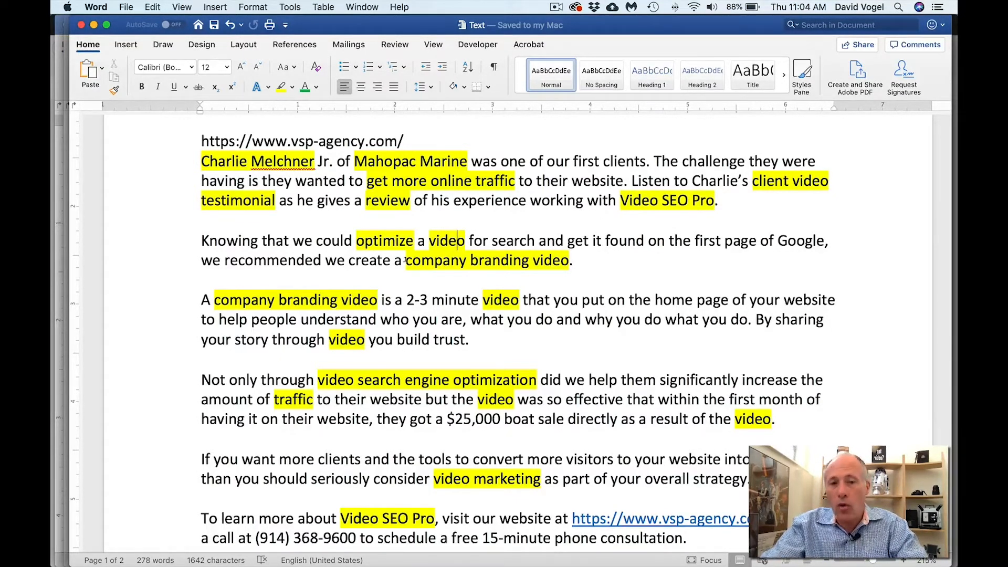
drag(405, 260, 545, 262)
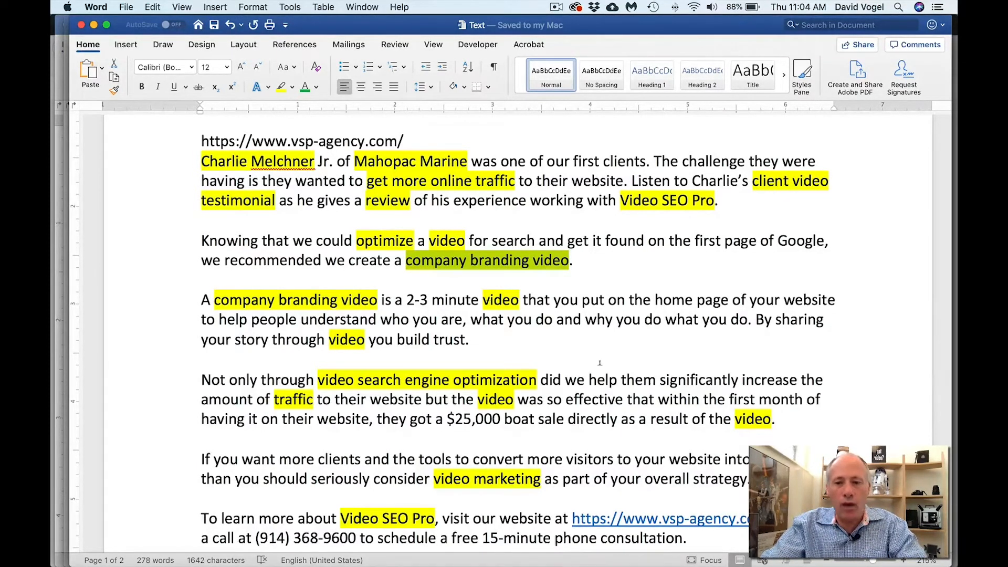
click(326, 379)
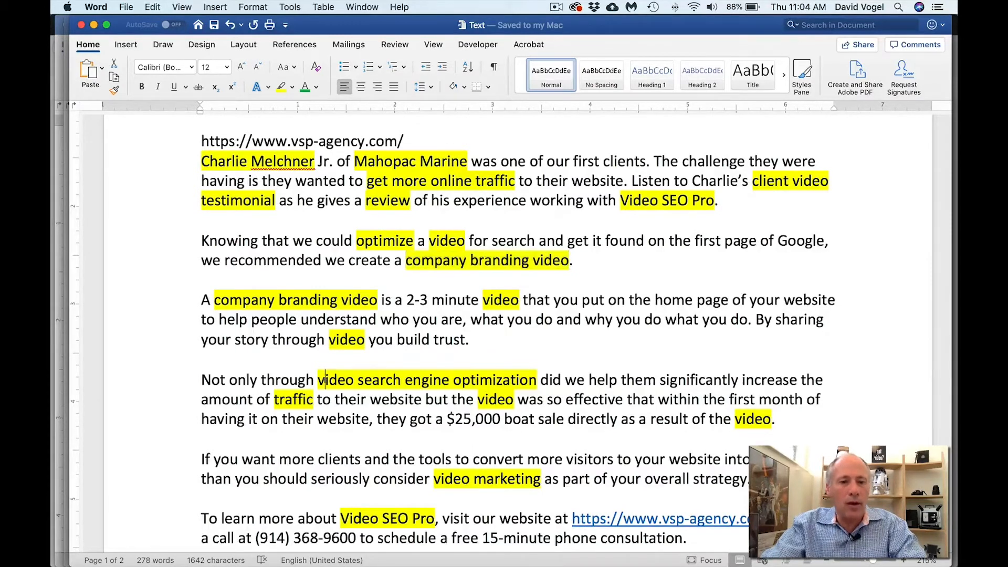
drag(325, 379, 525, 372)
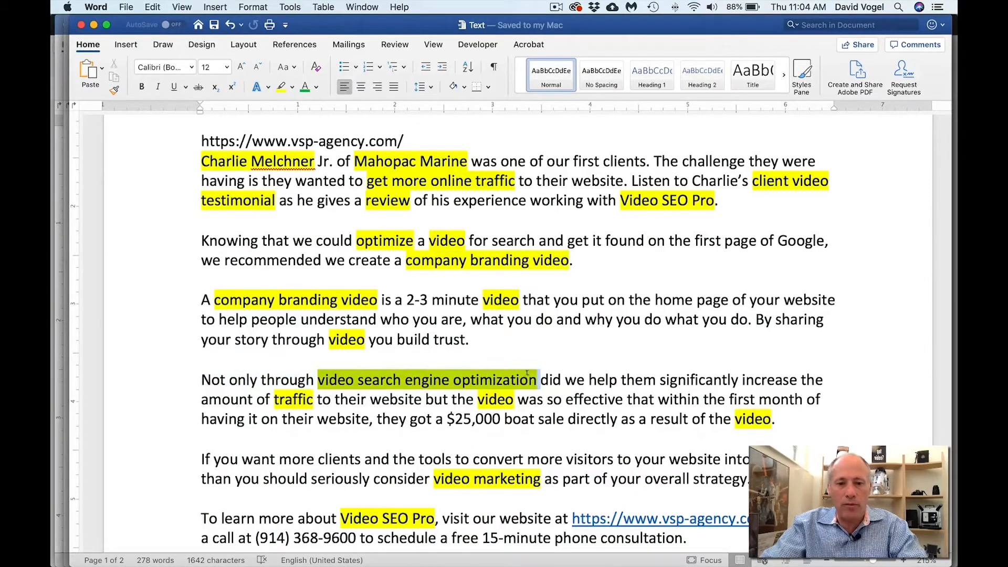
scroll(282, 326, down, 3)
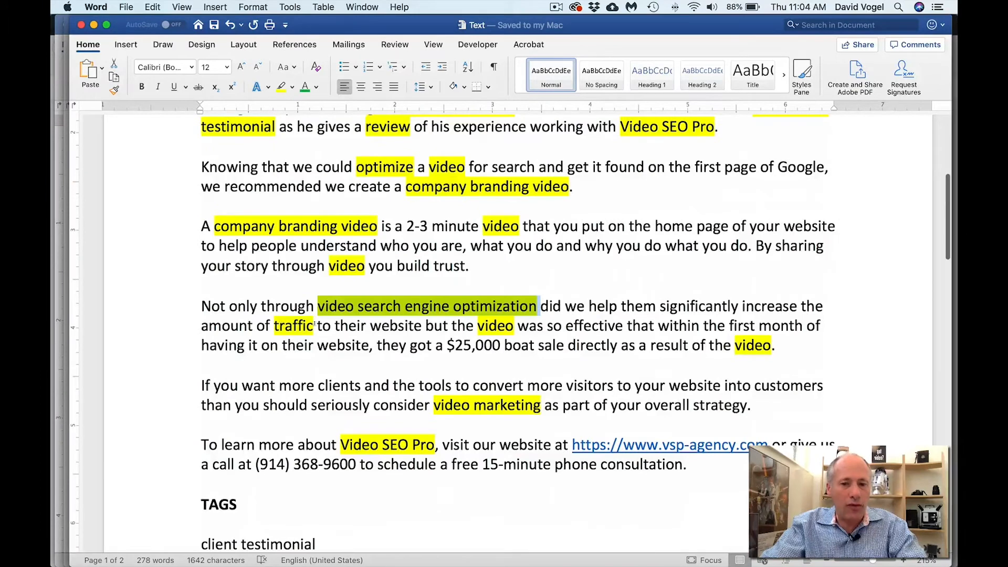
click(436, 405)
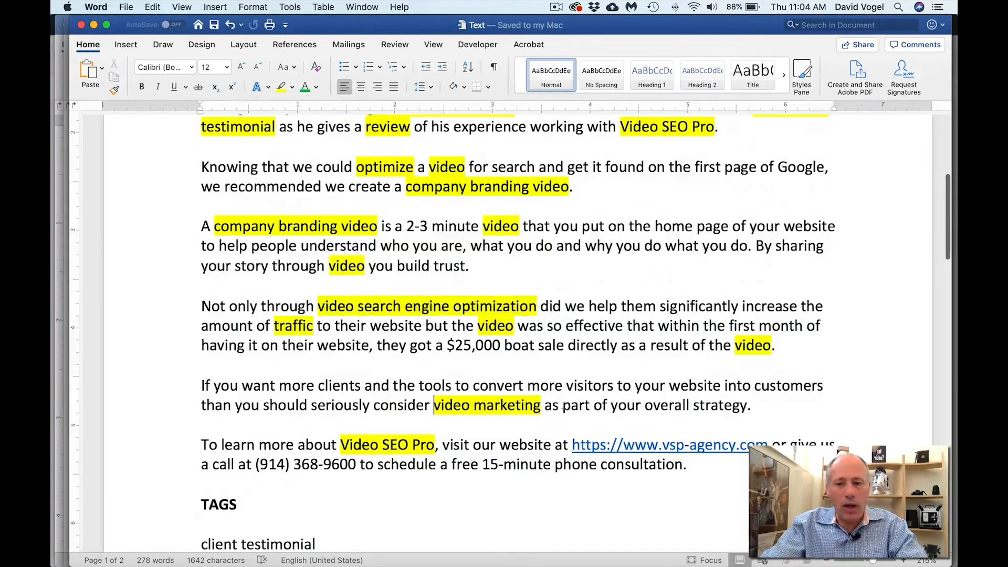
scroll(353, 426, down, 3)
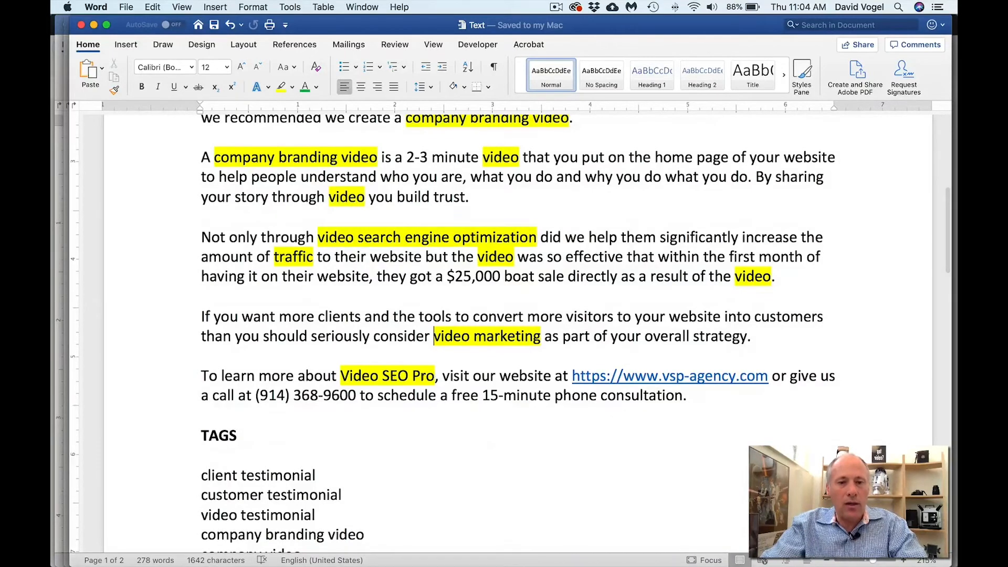
scroll(416, 375, up, 5)
scroll(415, 374, up, 4)
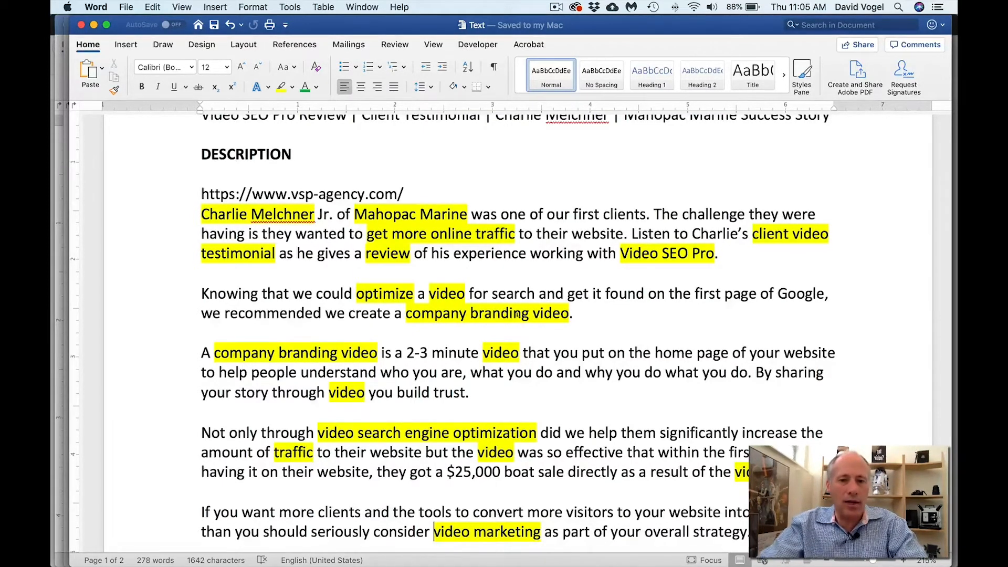
- Select the full TAGS list in Word and place the caret in YouTube's Tags field
scroll(517, 319, down, 3)
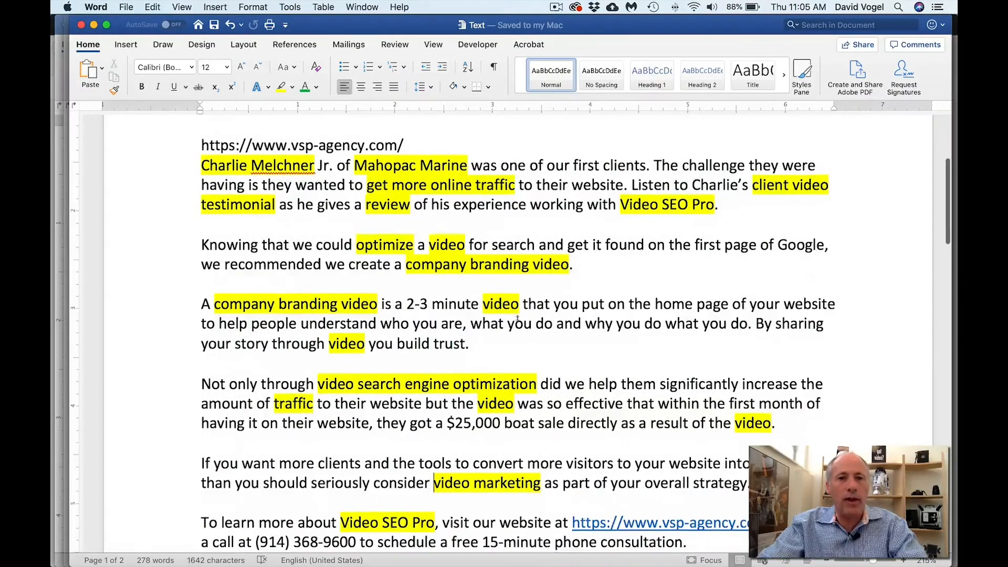
scroll(517, 320, down, 10)
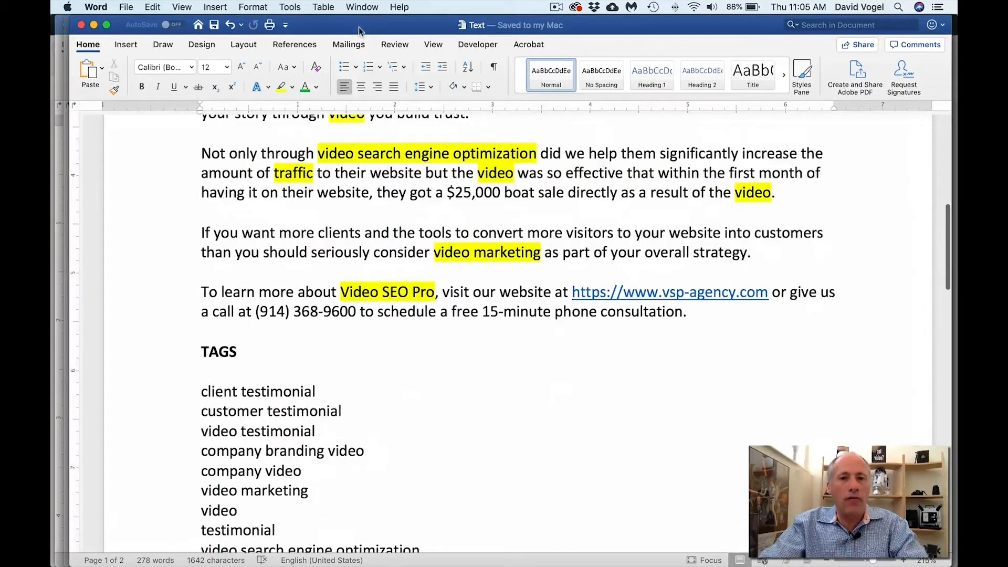
key(super+Tab)
scroll(505, 406, down, 5)
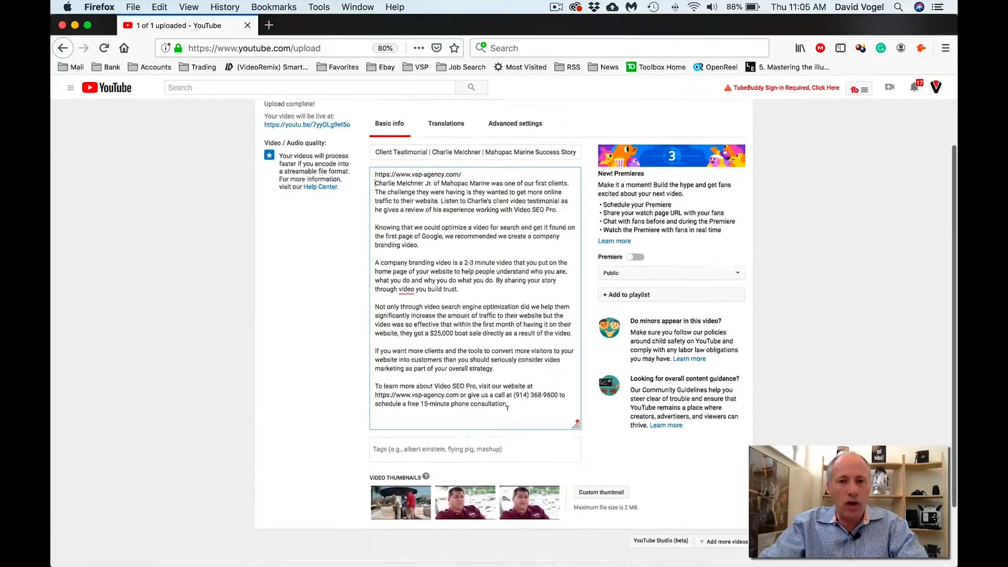
click(381, 431)
key(super+Tab)
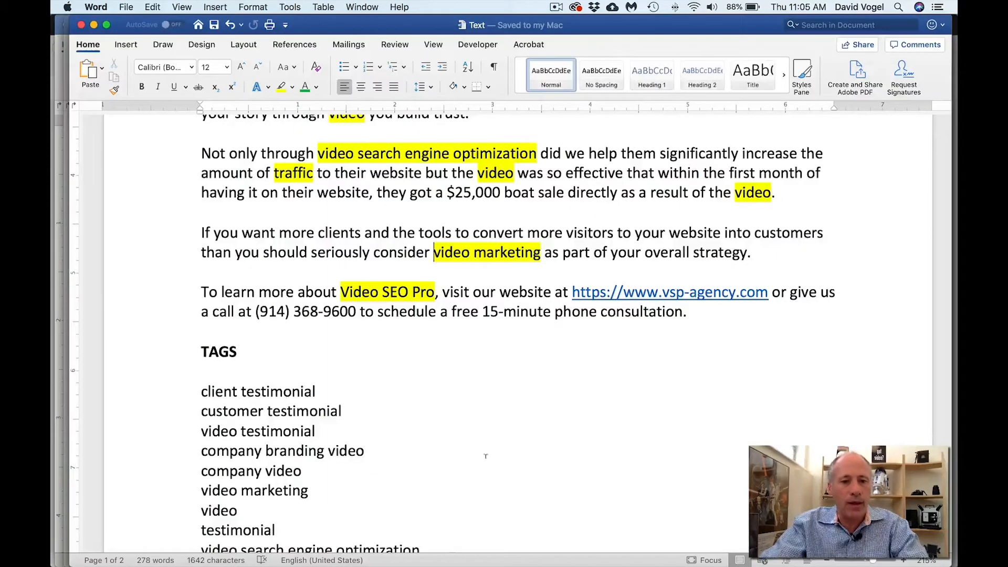
scroll(376, 421, down, 8)
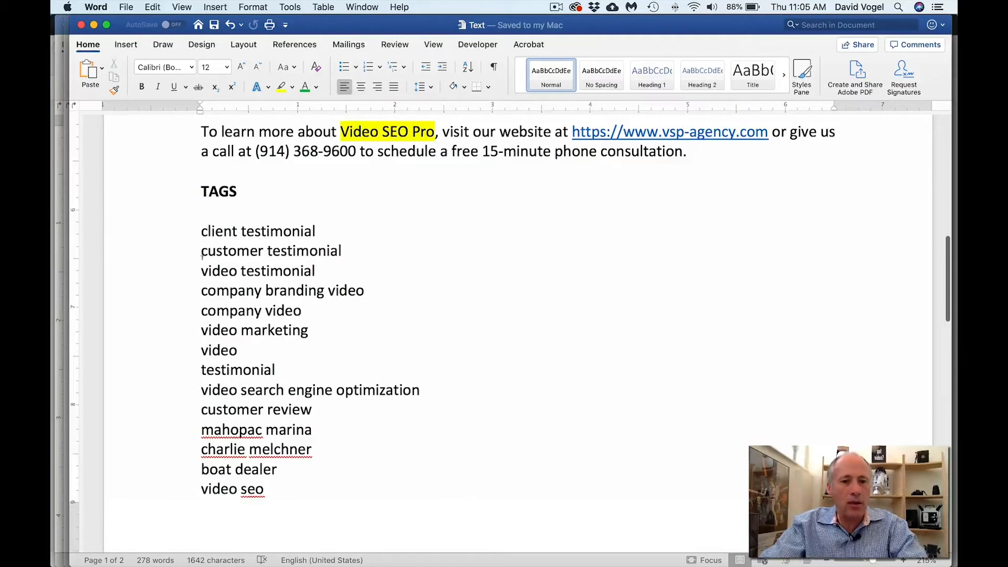
drag(184, 229, 181, 484)
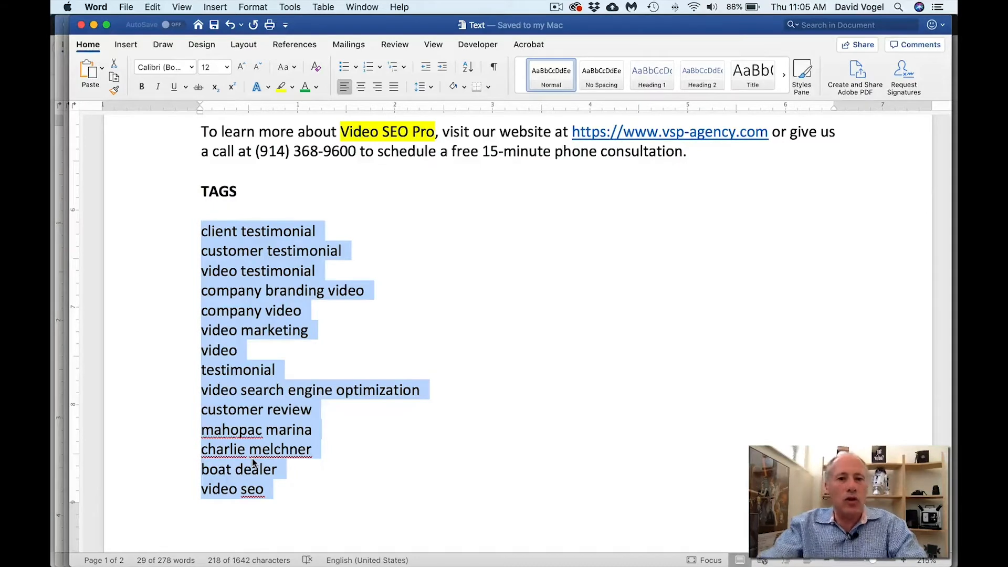
key(super+Tab)
click(435, 437)
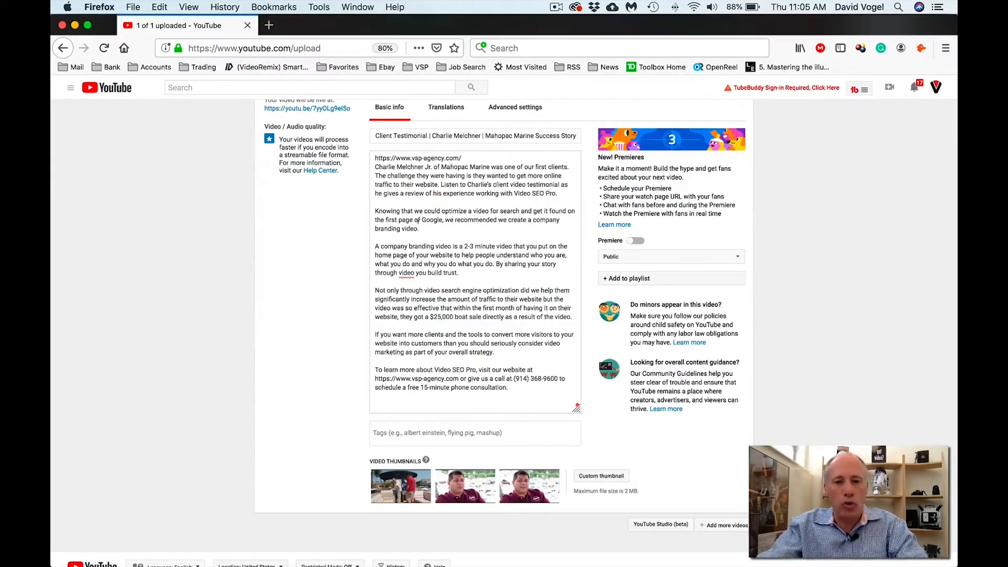
key(super+Tab)
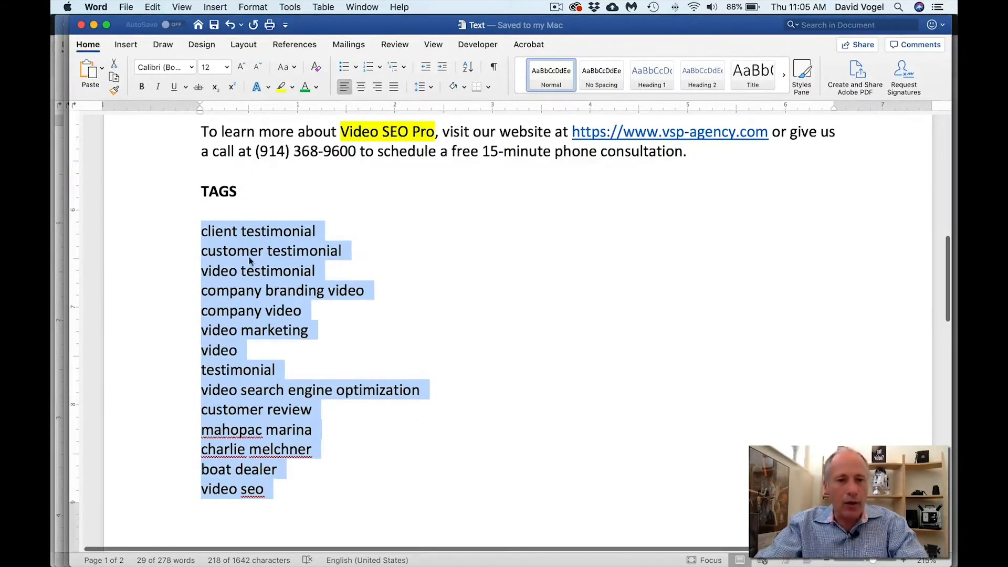
- Select individual tag lines: client testimonial, video testimonial and company branding video
click(180, 236)
drag(178, 244, 187, 489)
click(359, 232)
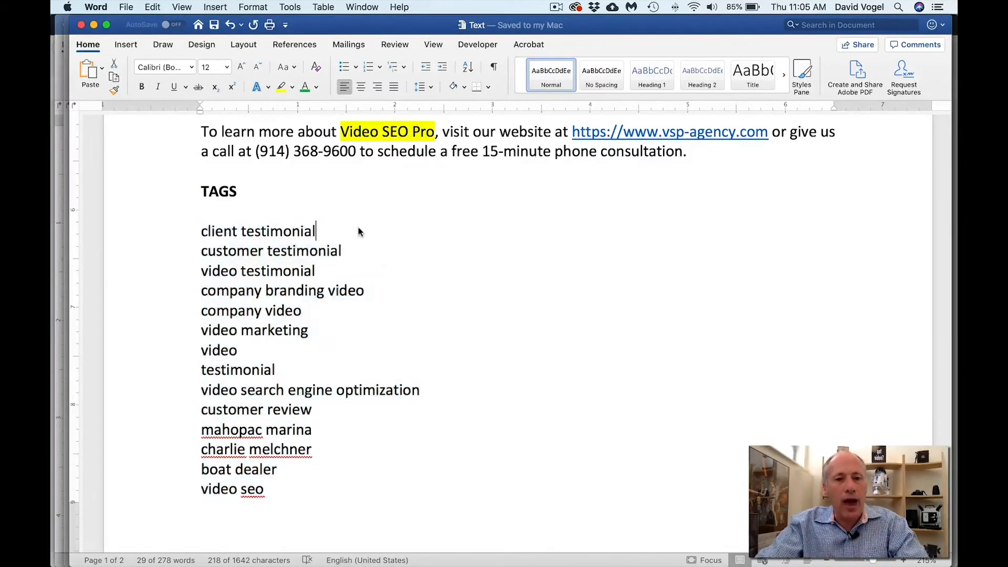
click(180, 235)
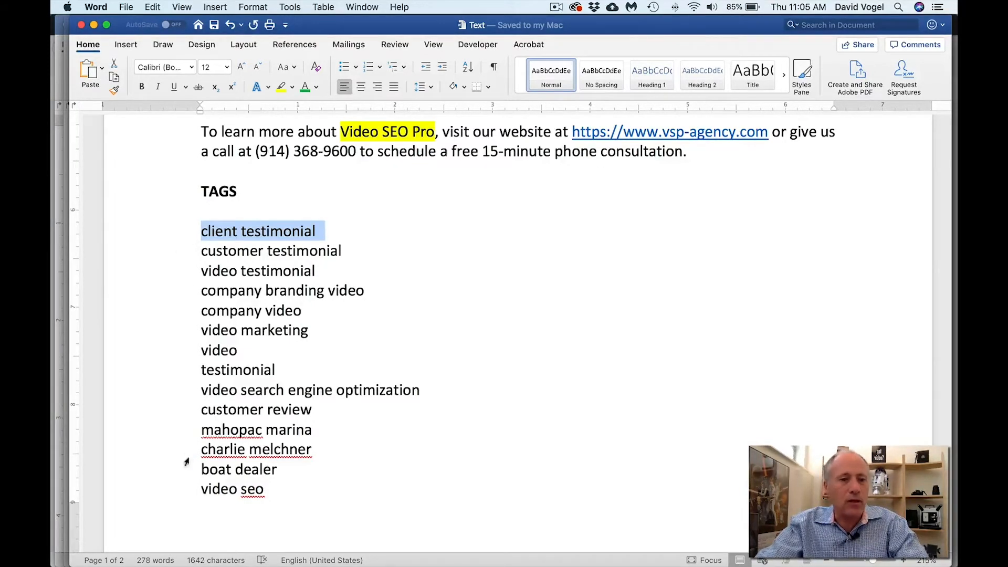
click(183, 271)
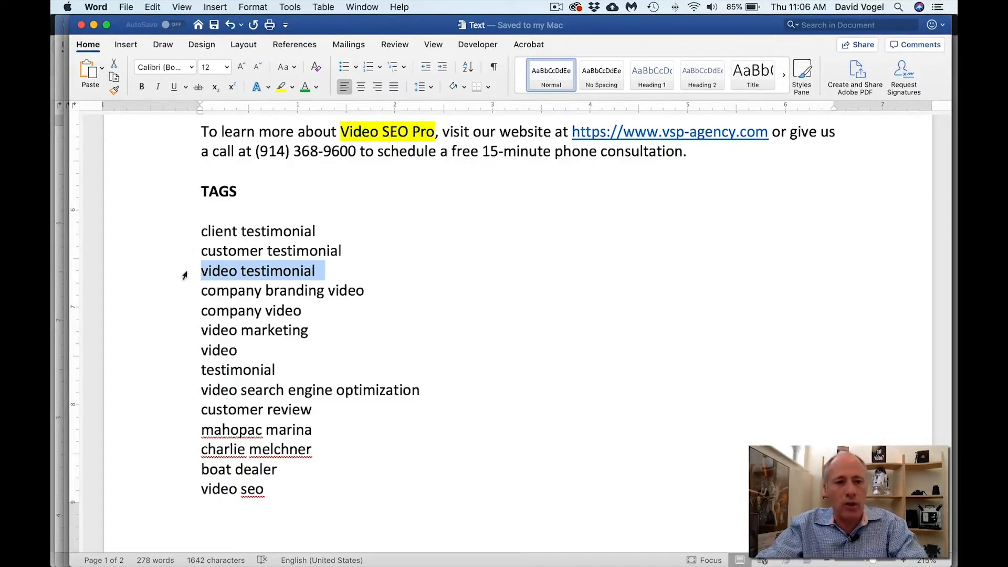
click(191, 291)
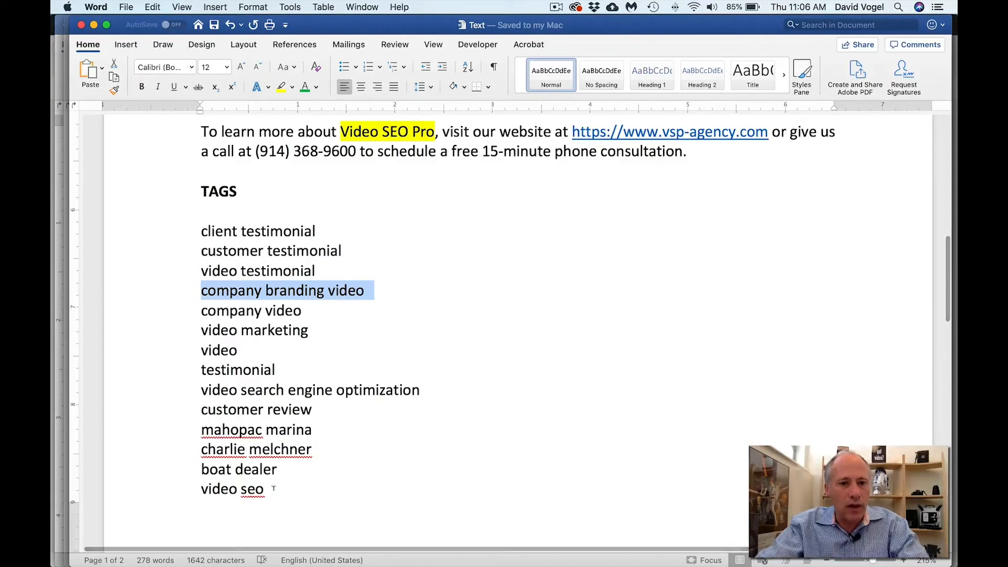
click(289, 489)
- Retype the last letter of 'video seo' and switch Word to Draft view
scroll(504, 315, down, 5)
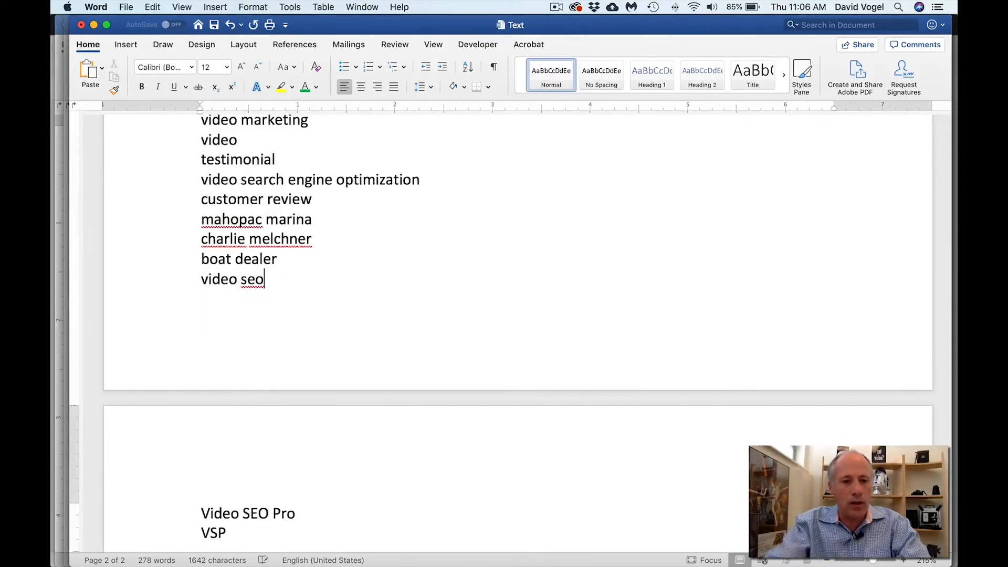
key(BackSpace)
text(o)
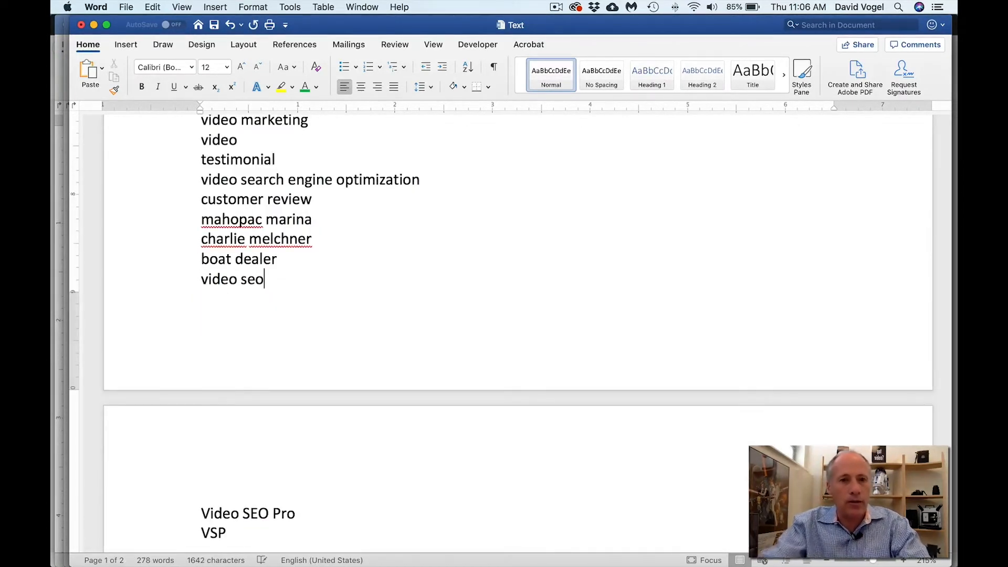
click(191, 7)
click(195, 57)
scroll(275, 215, up, 5)
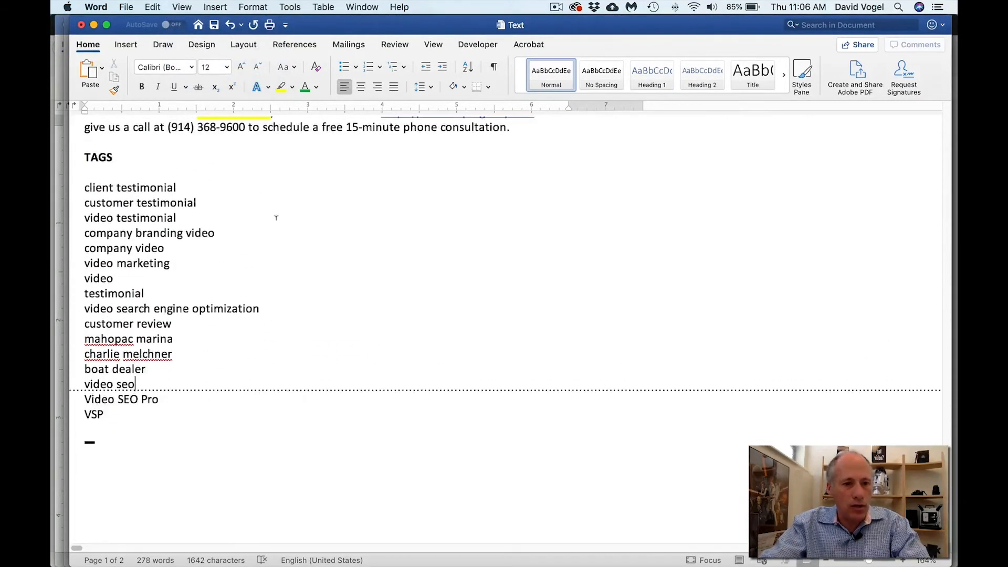
- Paste the whole Word tag list into Tags, then delete the wrongly merged tag
drag(84, 189, 187, 415)
key(super+c)
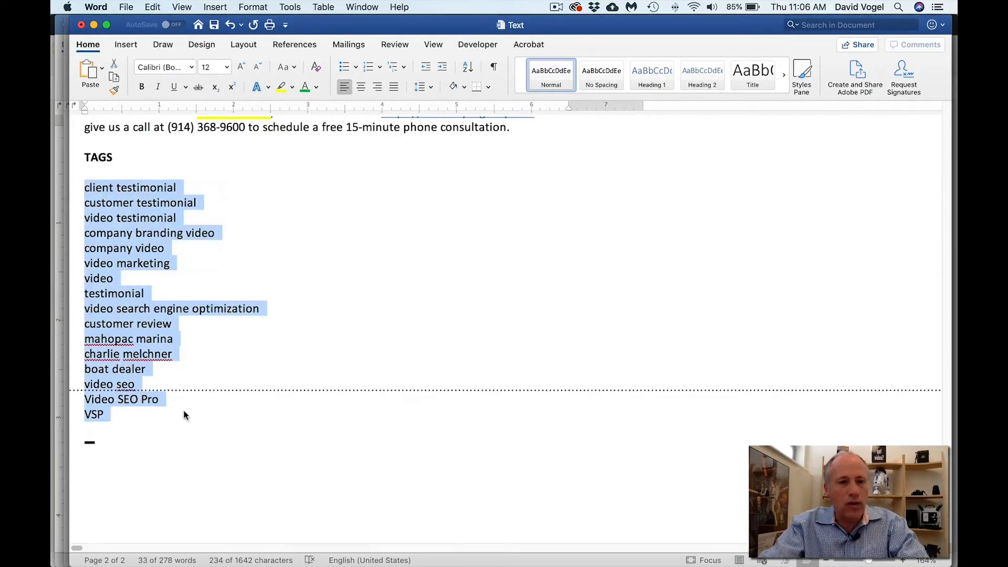
key(super+Tab)
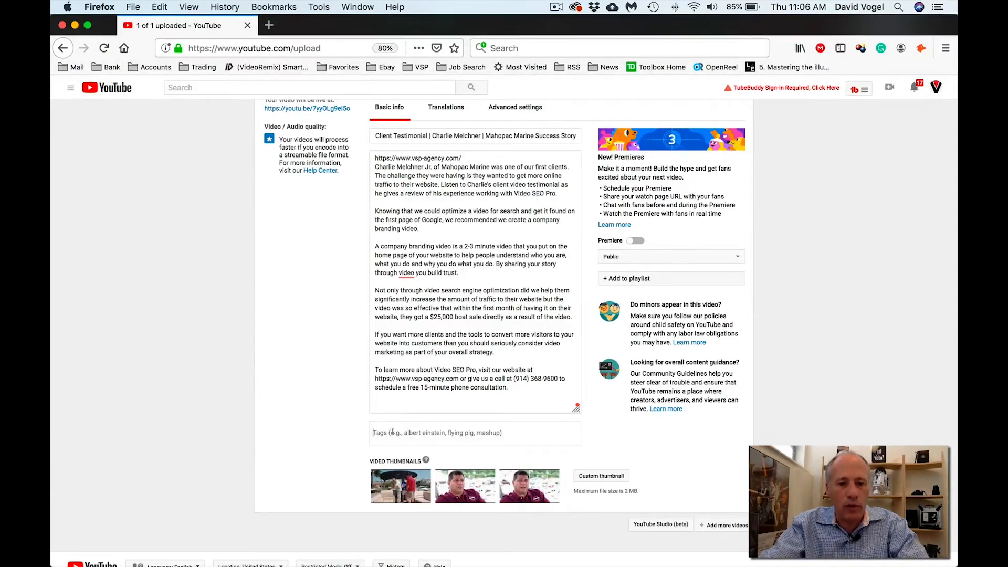
key(super+v)
click(458, 436)
- Add the tags client testimonial, customer testimonial and video testimonial from Word
key(super+Tab)
click(176, 189)
drag(176, 189, 79, 188)
key(super+c)
key(super+Tab)
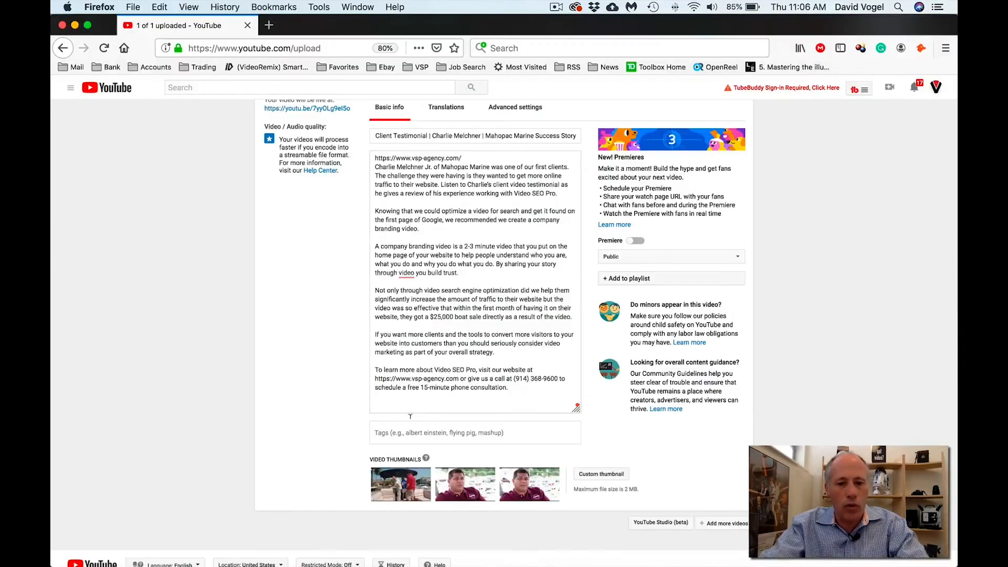
key(super+v)
key(super+Tab)
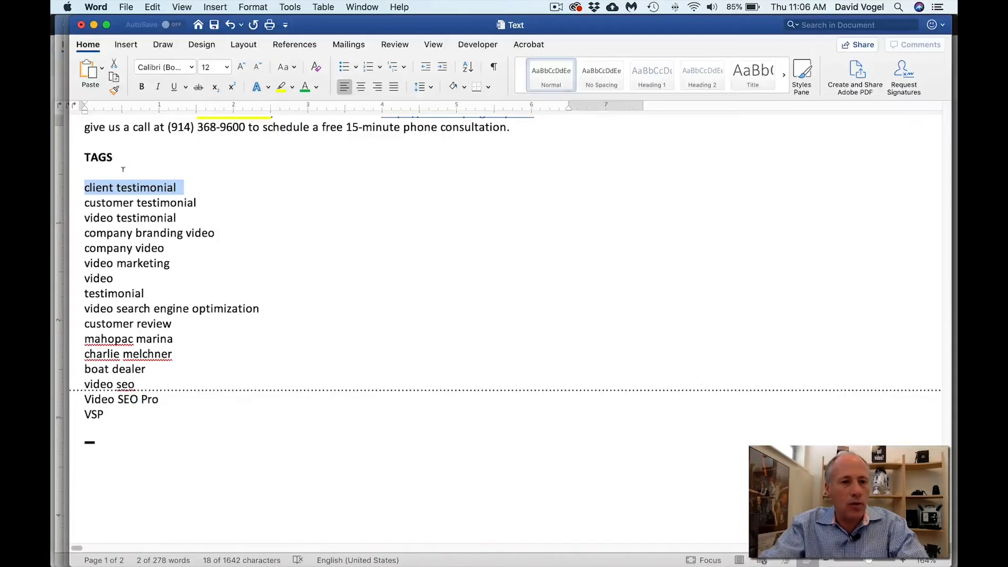
drag(85, 202, 197, 203)
key(super+c)
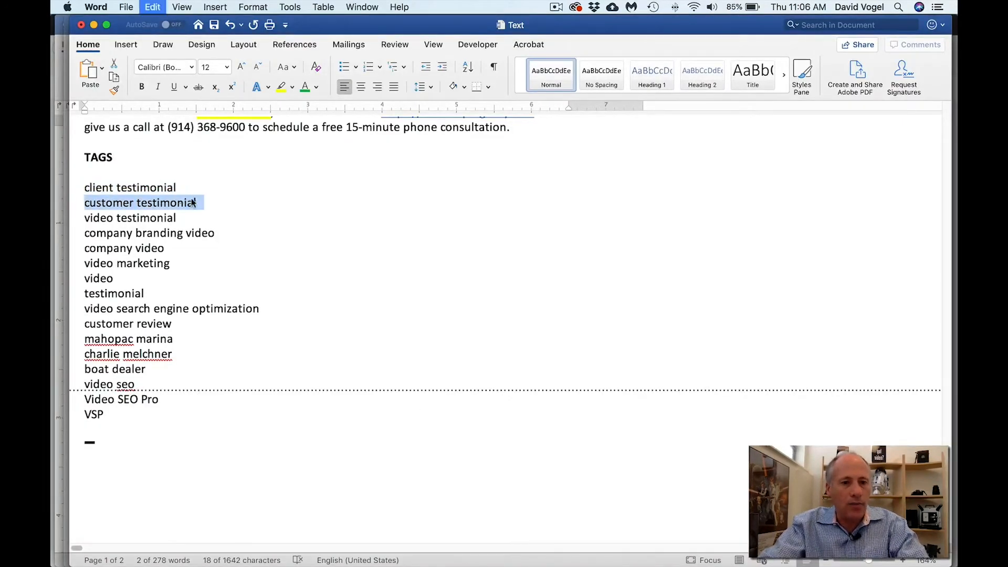
key(super+Tab)
key(super+v)
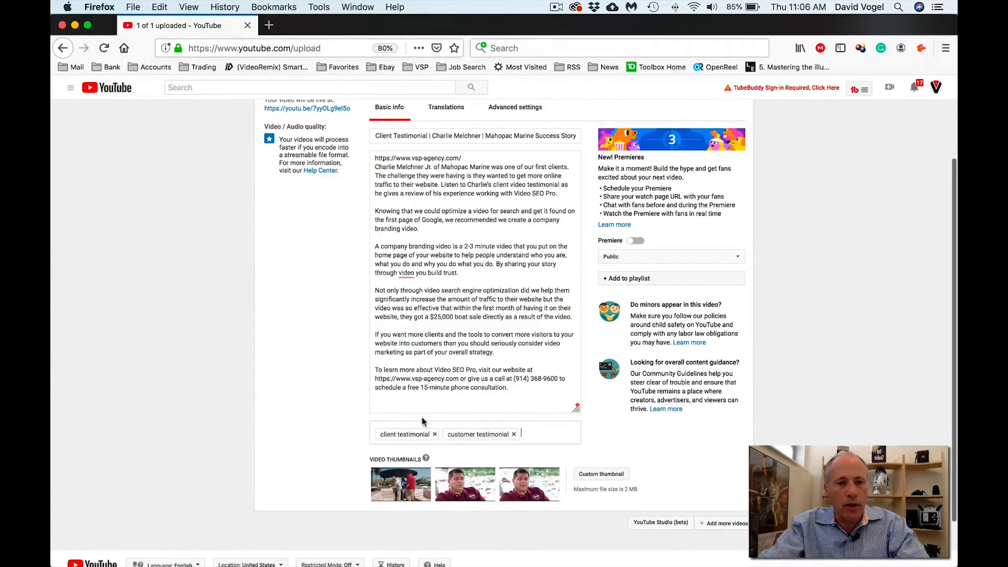
key(super+Tab)
drag(177, 217, 82, 217)
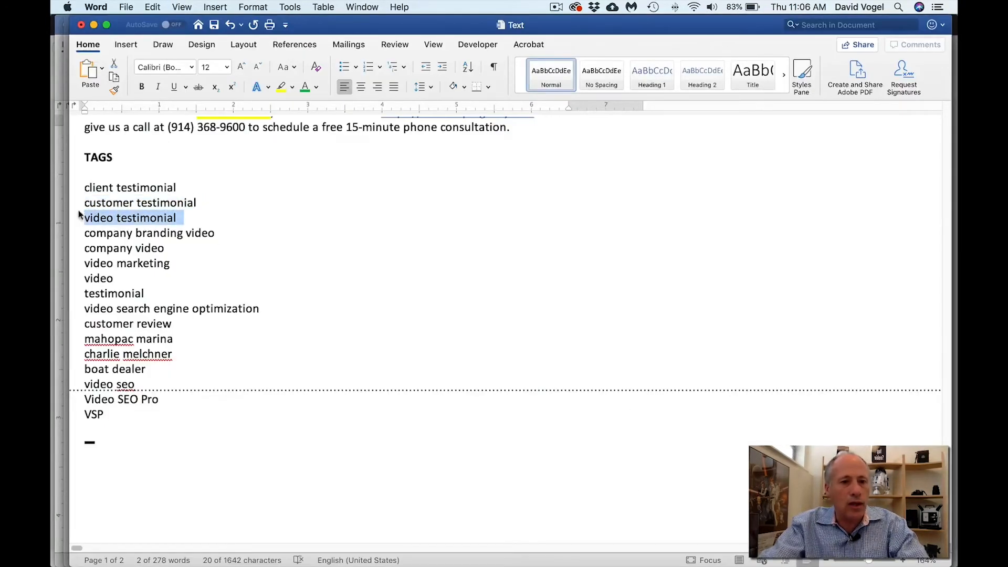
key(super+c)
key(super+Tab)
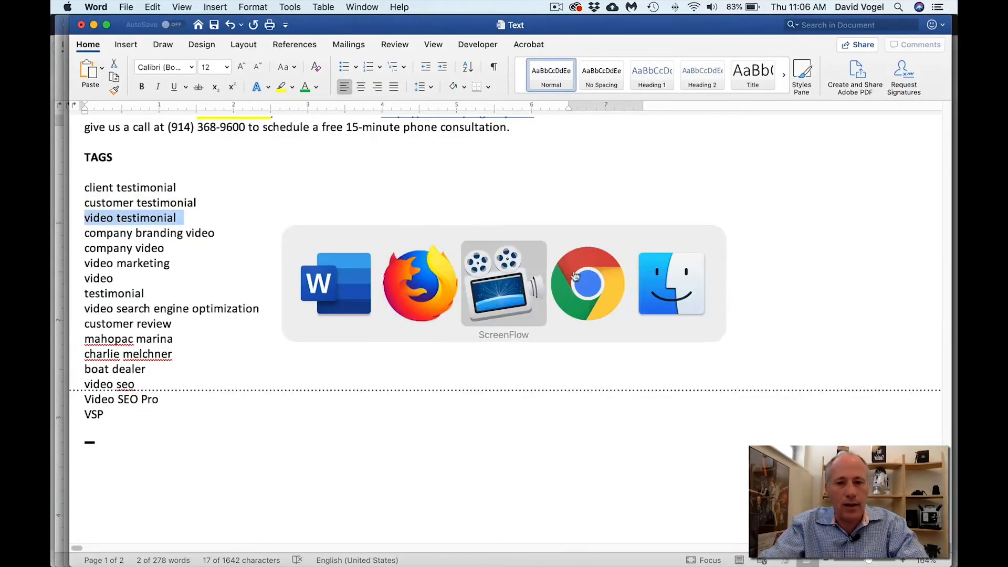
click(324, 285)
key(super+Tab)
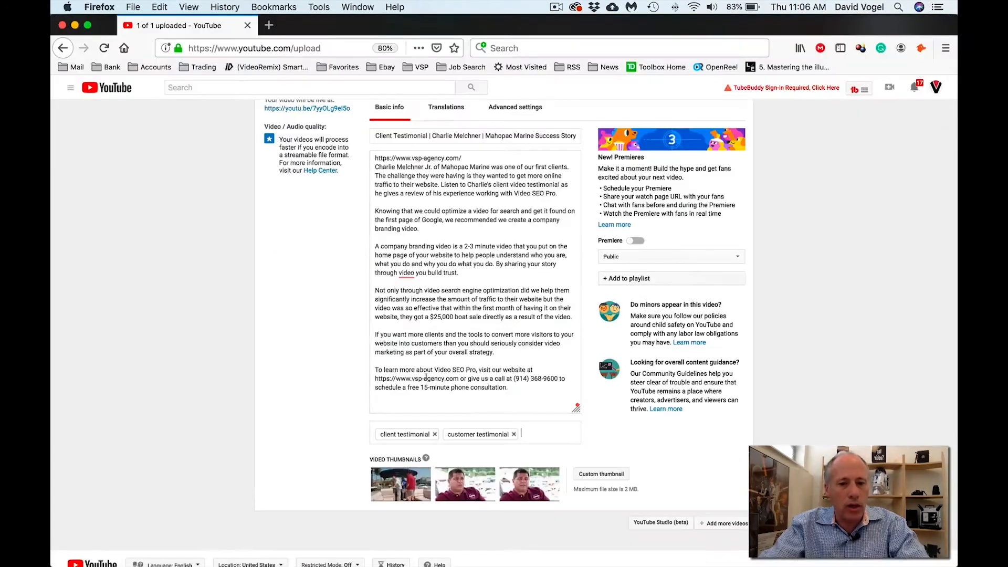
key(super+v)
- Add the tags company branding video, company video, video marketing and video
key(super+Tab)
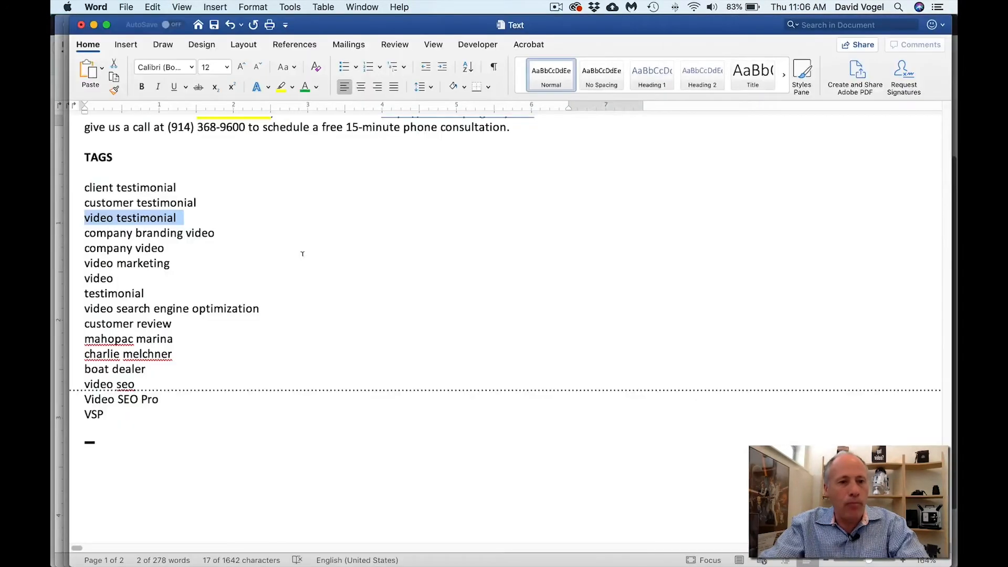
drag(217, 233, 84, 233)
key(super+c)
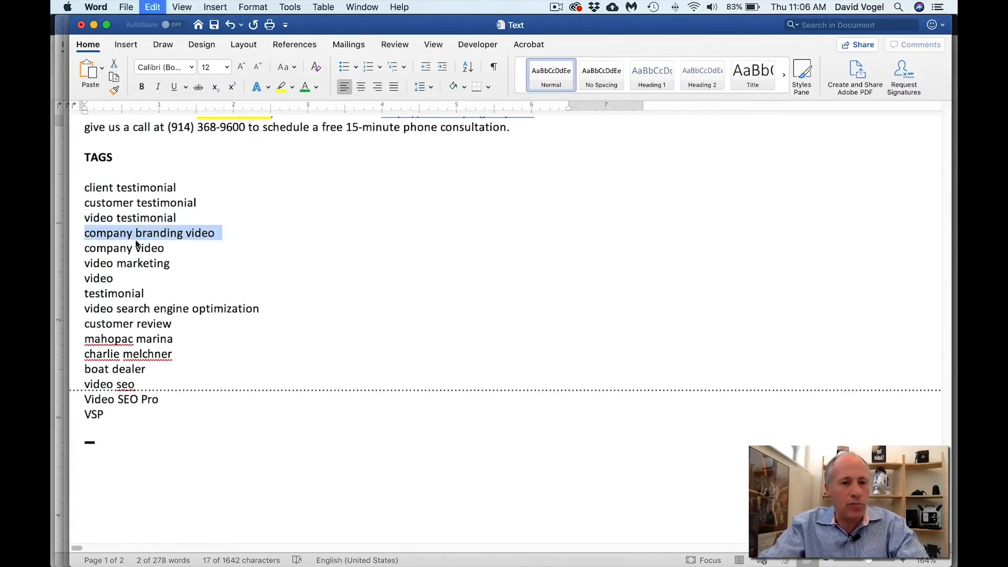
key(super+Tab)
key(super+v)
key(super+Tab)
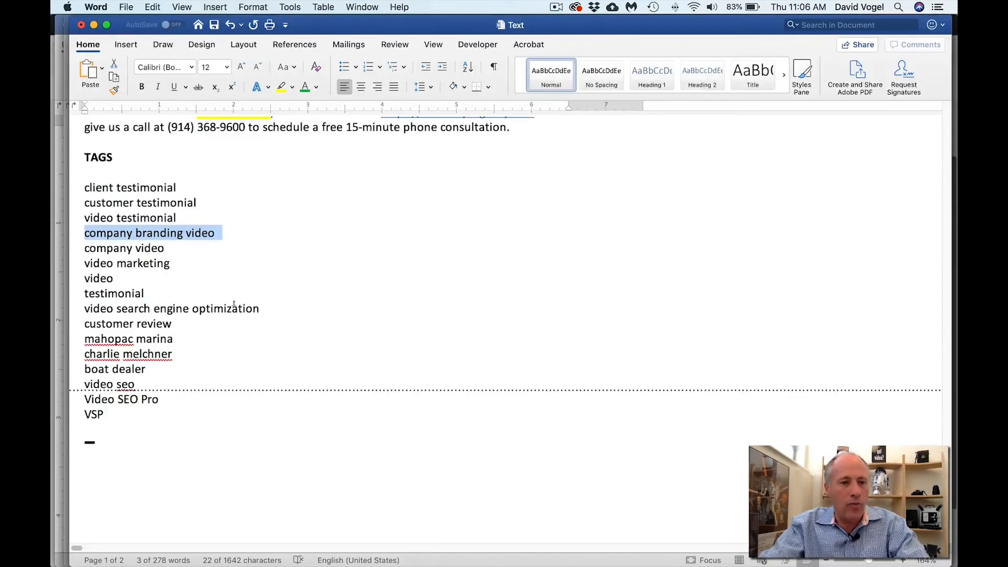
drag(165, 249, 83, 249)
key(super+c)
key(super+Tab)
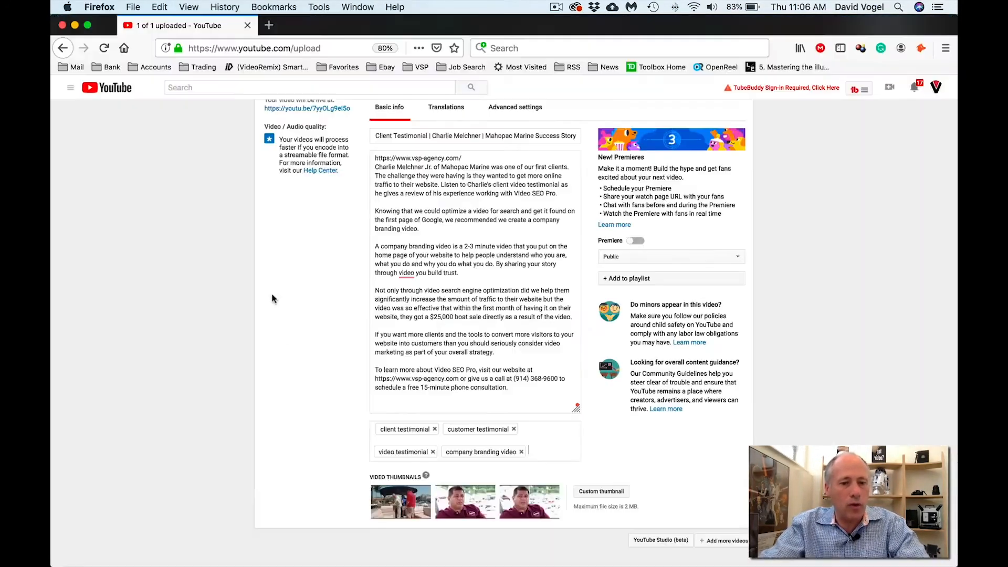
key(super+v)
key(super+Tab)
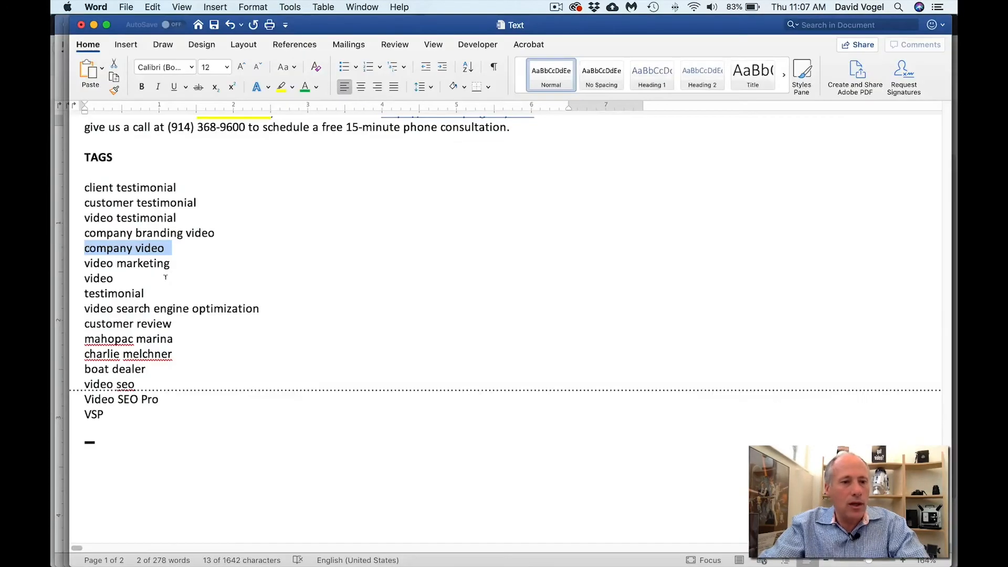
drag(177, 263, 81, 270)
key(super+c)
key(super+Tab)
key(super+v)
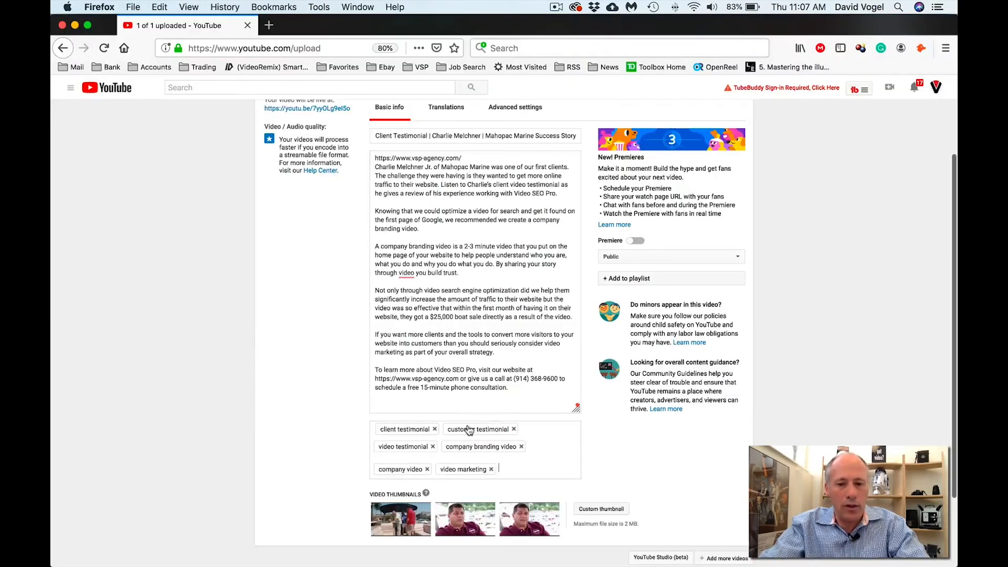
key(super+Tab)
drag(115, 279, 81, 280)
key(super+c)
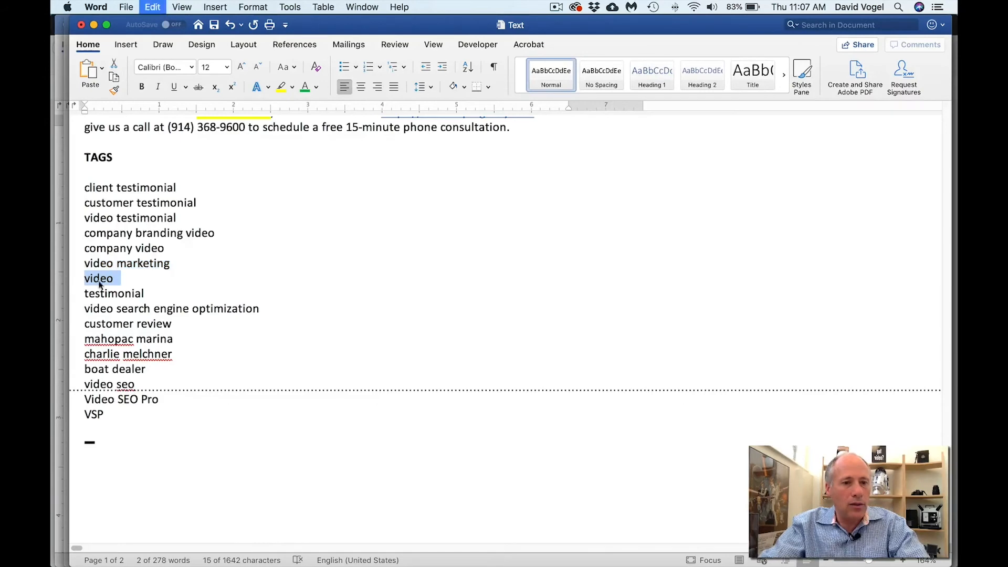
key(super+Tab)
key(super+v)
- Add the tags testimonial, video search engine optimization and customer review
key(super+Tab)
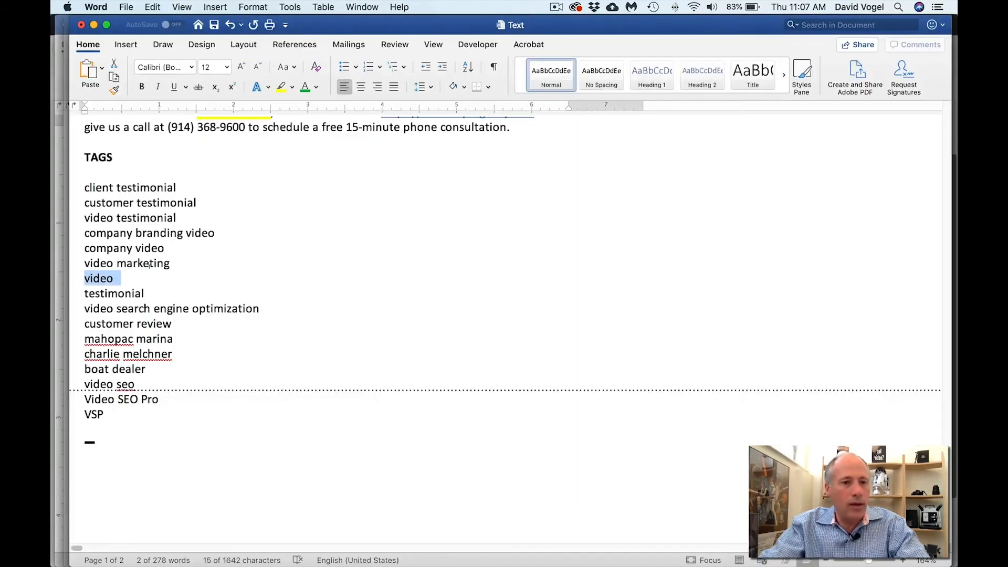
click(143, 292)
drag(143, 293, 83, 294)
key(super+c)
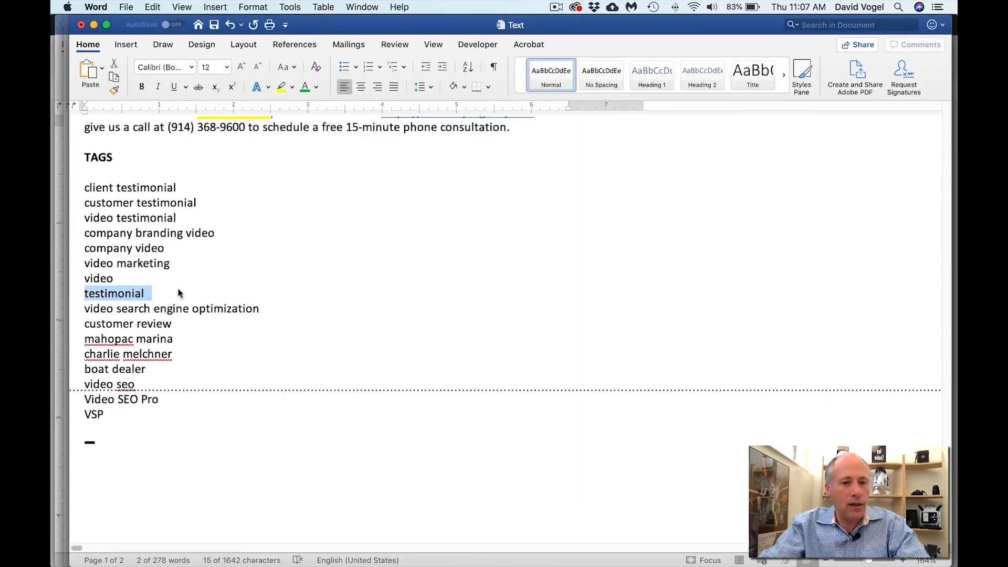
key(super+Tab)
key(super+v)
key(super+Tab)
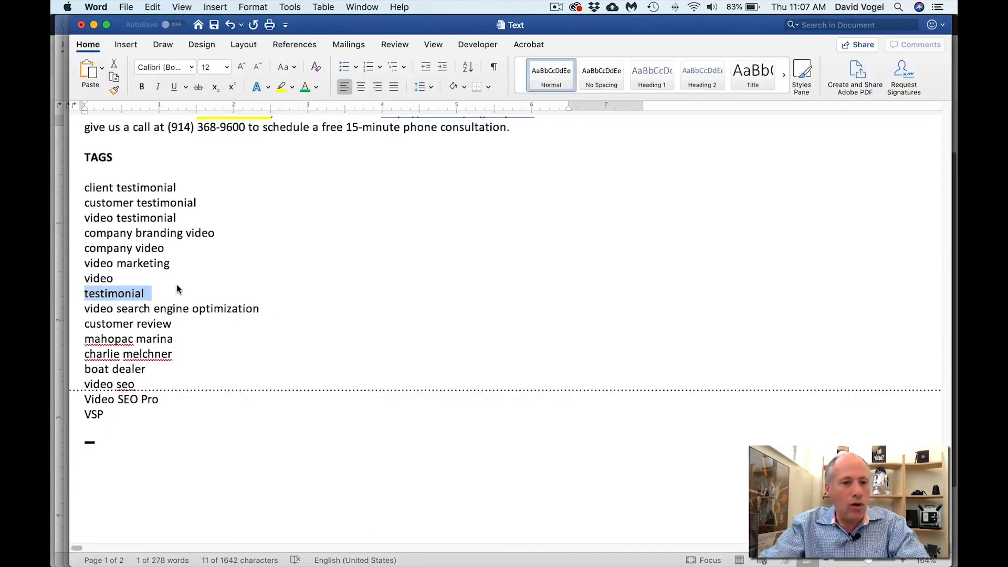
drag(261, 309, 100, 303)
key(super+c)
key(super+Tab)
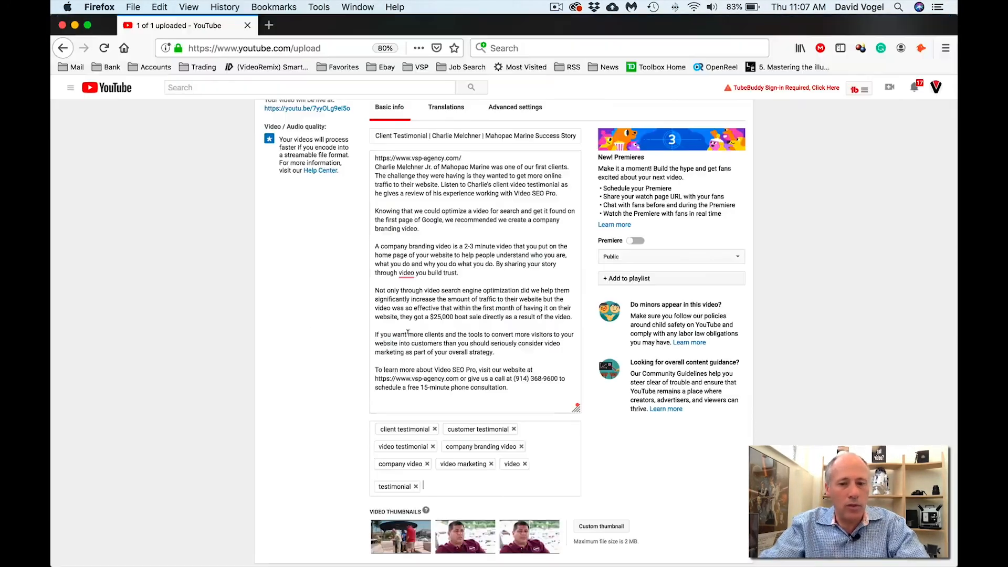
key(super+v)
key(super+Tab)
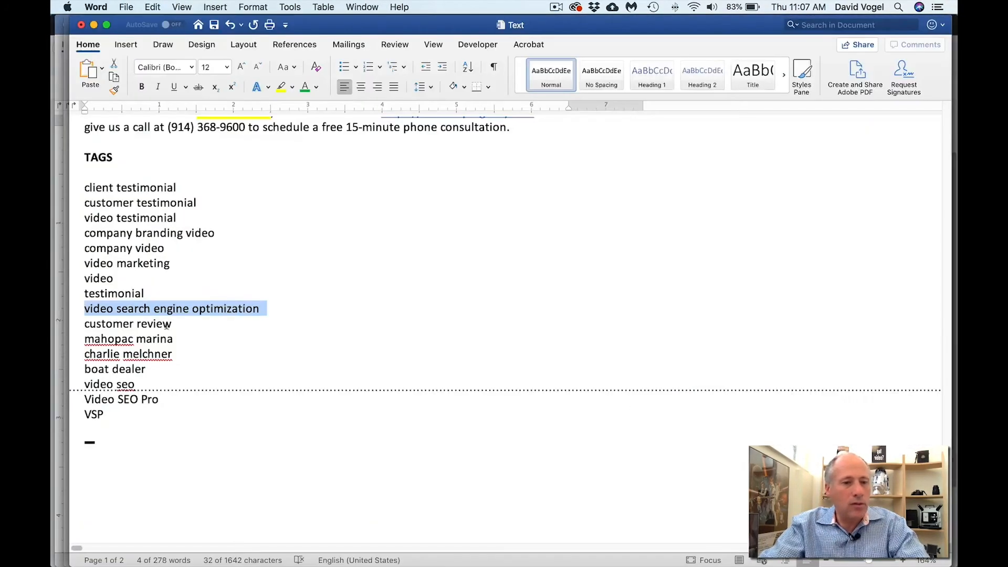
drag(173, 324, 101, 328)
key(super+c)
key(super+Tab)
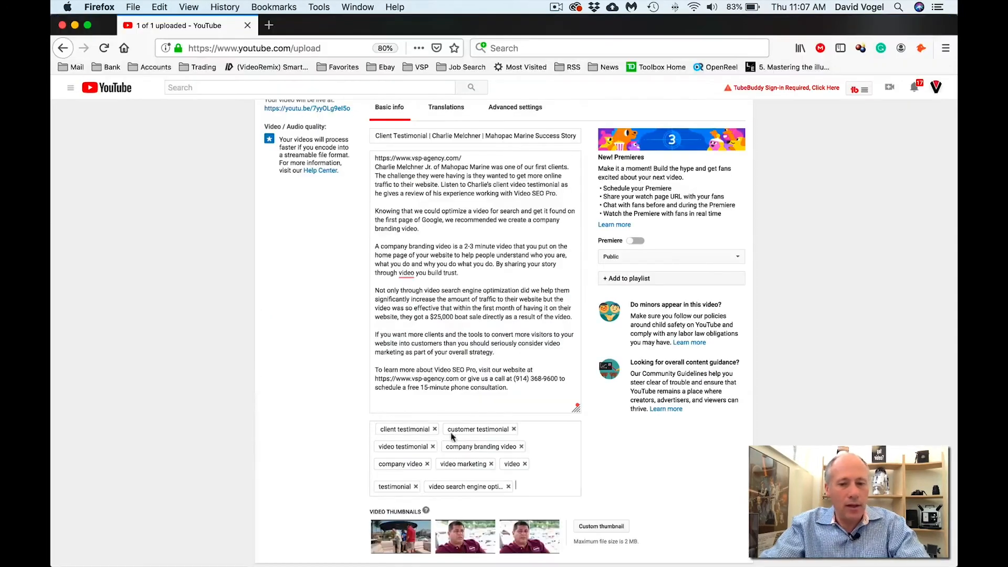
key(super+v)
- Add the tags mahopac marina, the client's name and boat dealer
key(super+Tab)
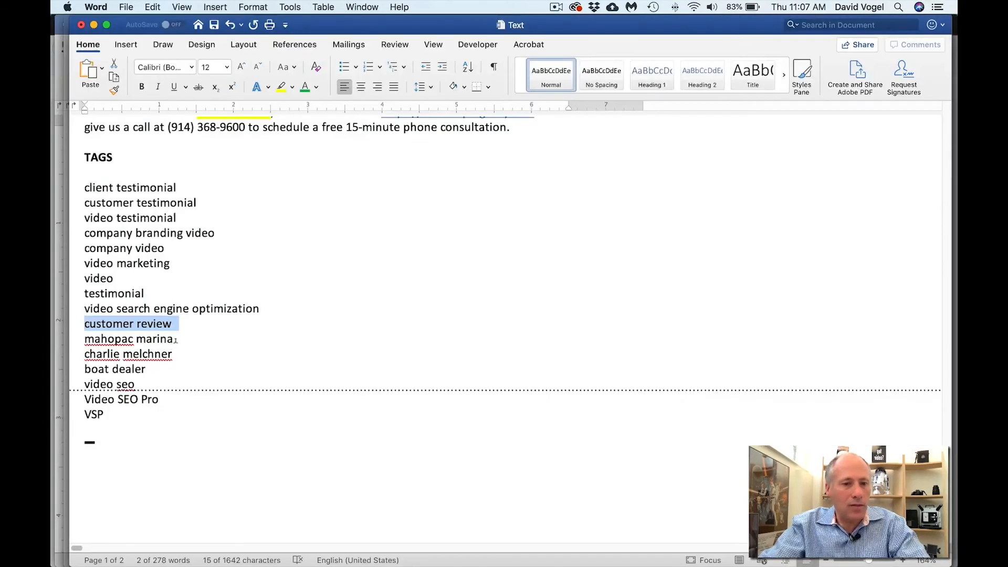
drag(180, 340, 85, 340)
key(super+c)
key(super+Tab)
key(super+v)
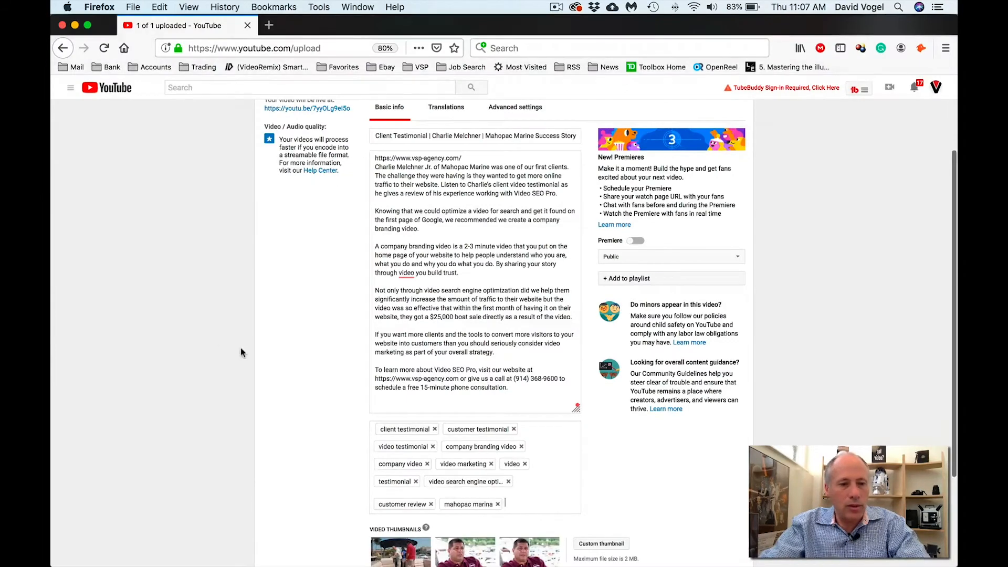
key(super+Tab)
drag(180, 354, 71, 353)
key(super+Tab)
key(super+v)
key(super+Tab)
drag(174, 373, 85, 370)
key(super+c)
key(super+Tab)
key(super+v)
- Add the final tags video seo, Video SEO Pro and VSP
key(super+Tab)
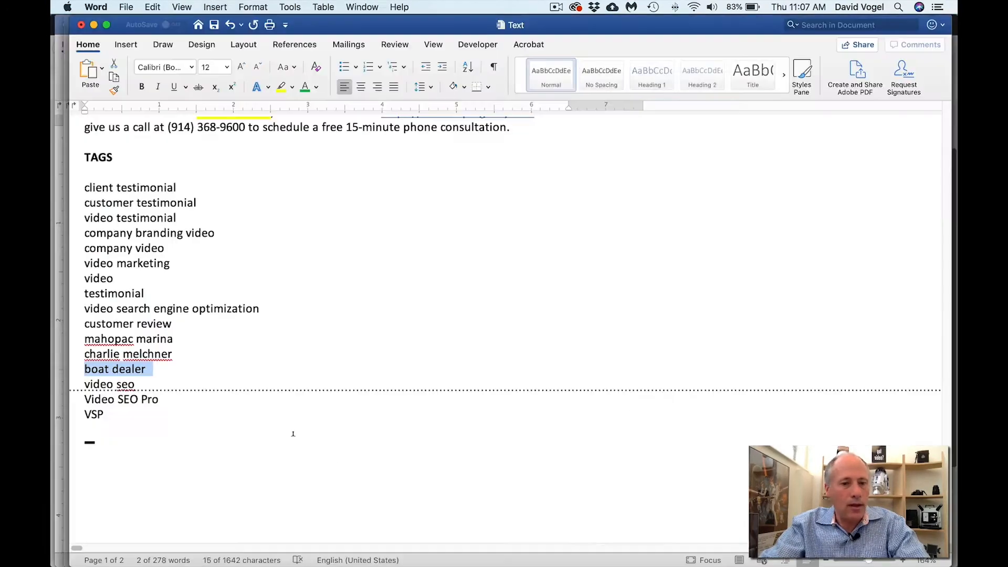
drag(141, 385, 86, 383)
key(super+c)
key(super+Tab)
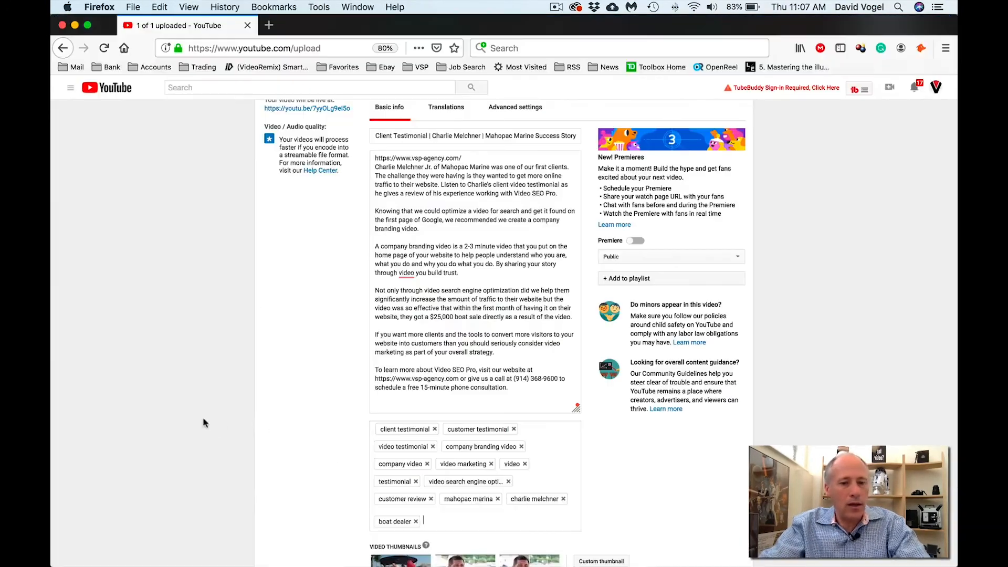
key(super+v)
key(super+Tab)
drag(172, 397, 86, 400)
key(super+c)
key(super+Tab)
key(super+v)
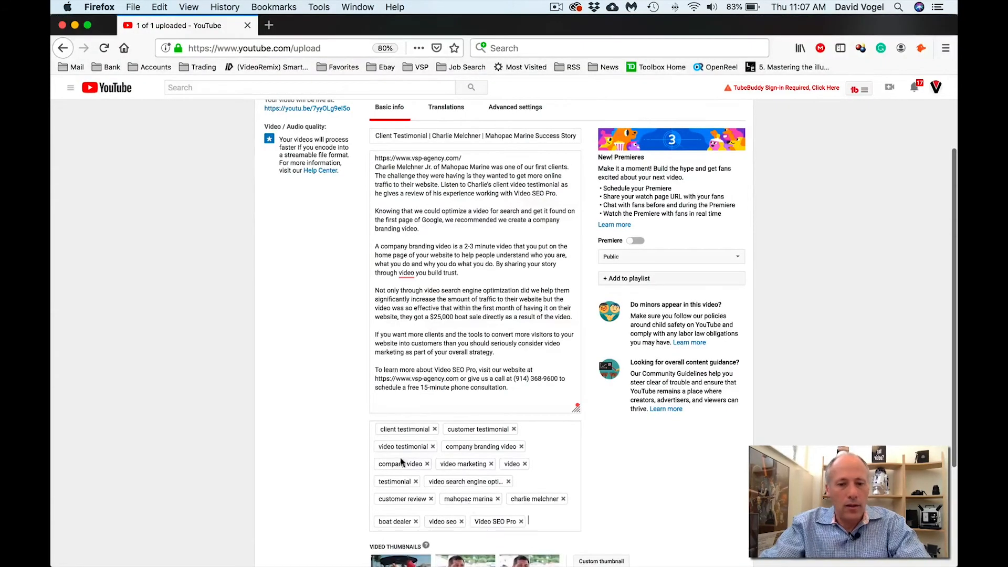
key(super+Tab)
drag(115, 415, 79, 414)
key(super+c)
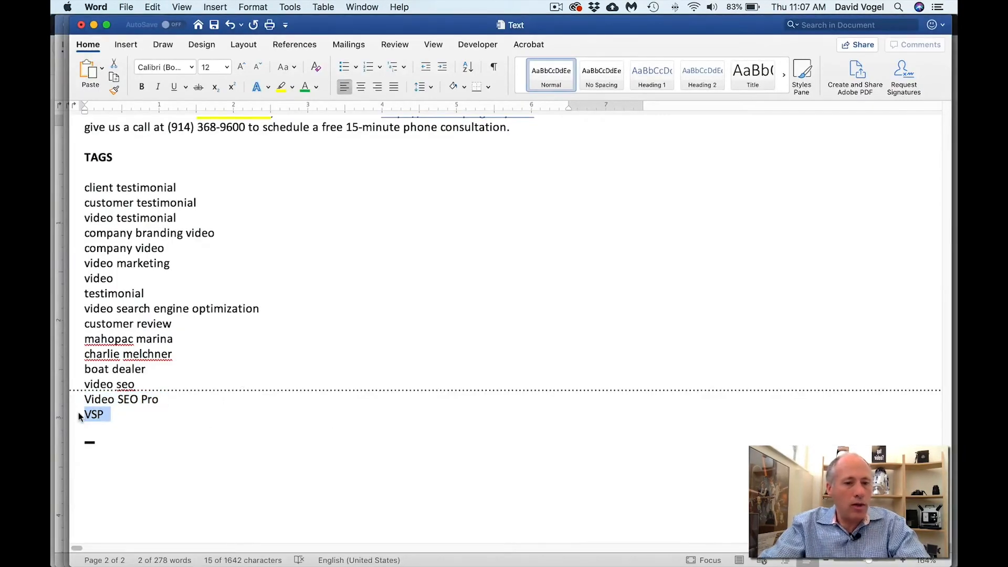
key(super+Tab)
key(super+v)
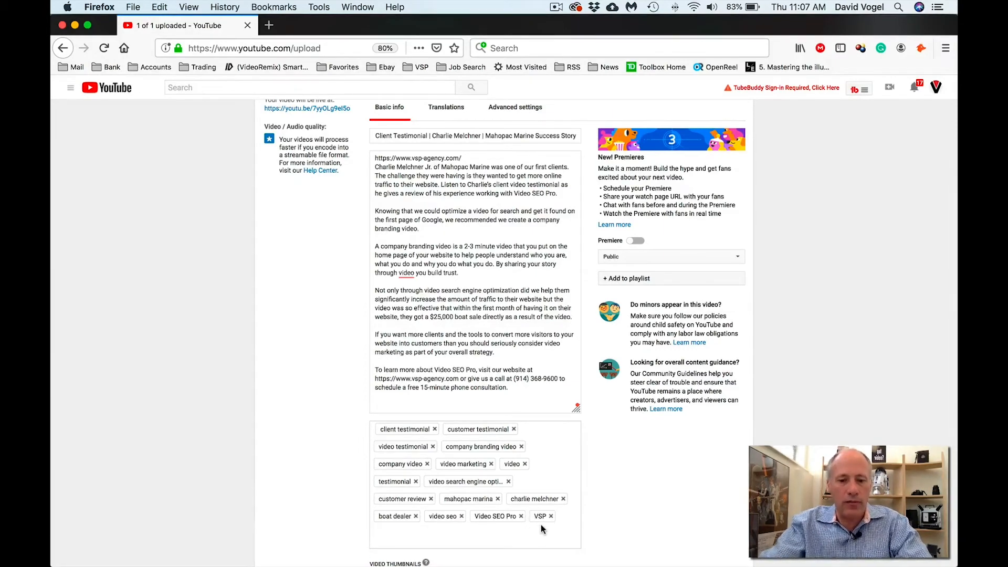
scroll(541, 525, down, 5)
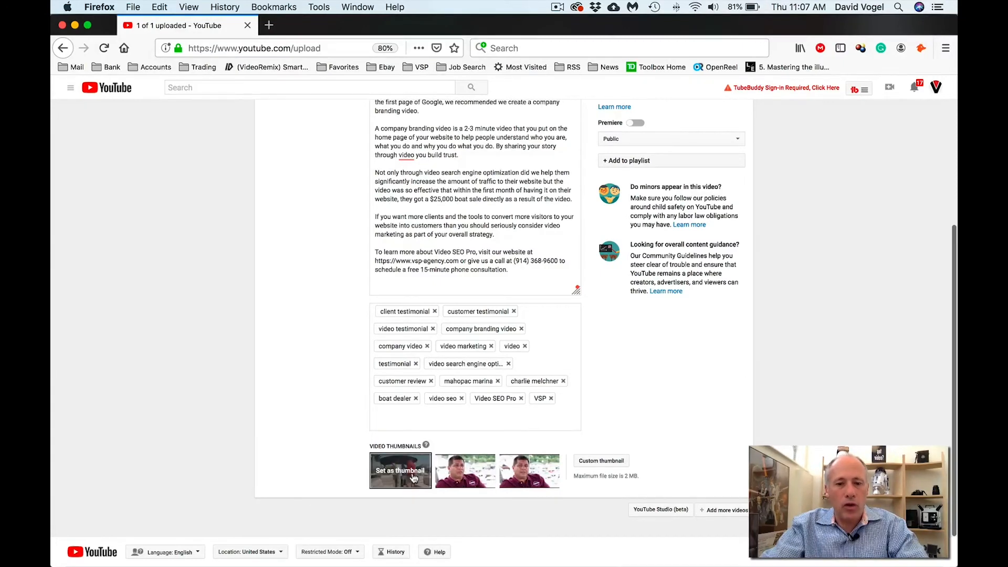
scroll(423, 442, up, 5)
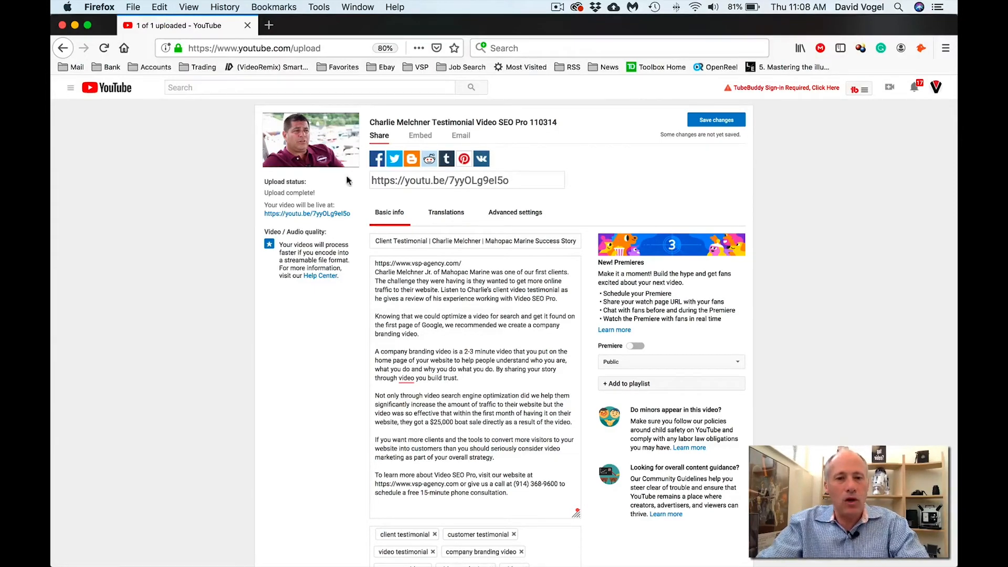
scroll(381, 206, down, 3)
scroll(381, 206, down, 8)
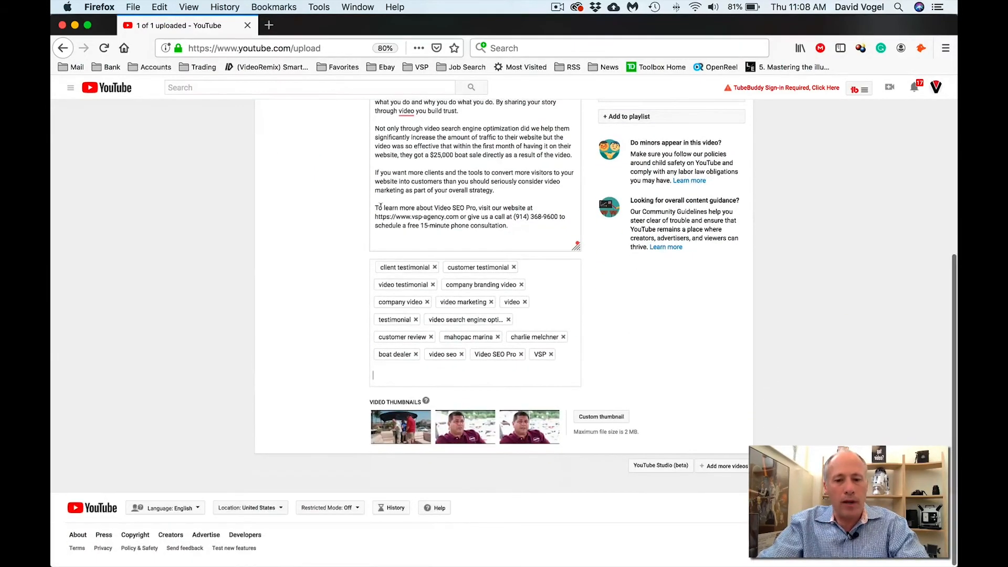
mouse_move(403, 427)
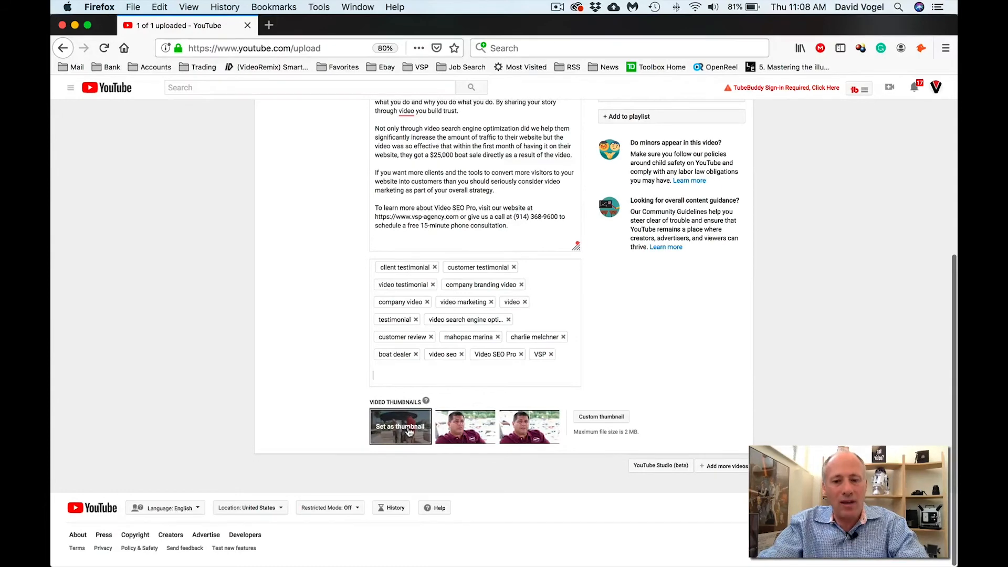
- Upload the JPEG from the VIDEO SEO > THUMBNAIL folder as the custom thumbnail
click(604, 416)
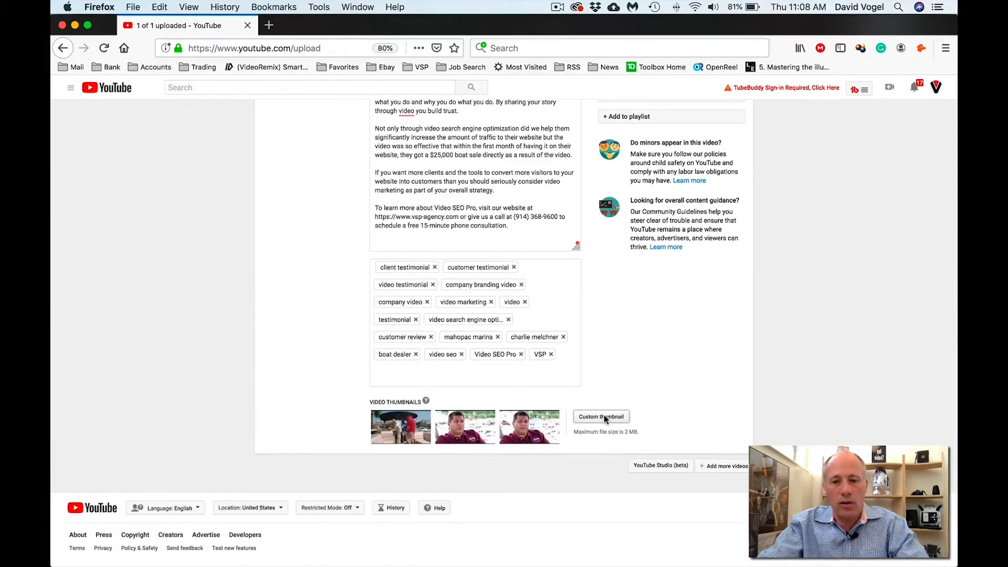
click(505, 63)
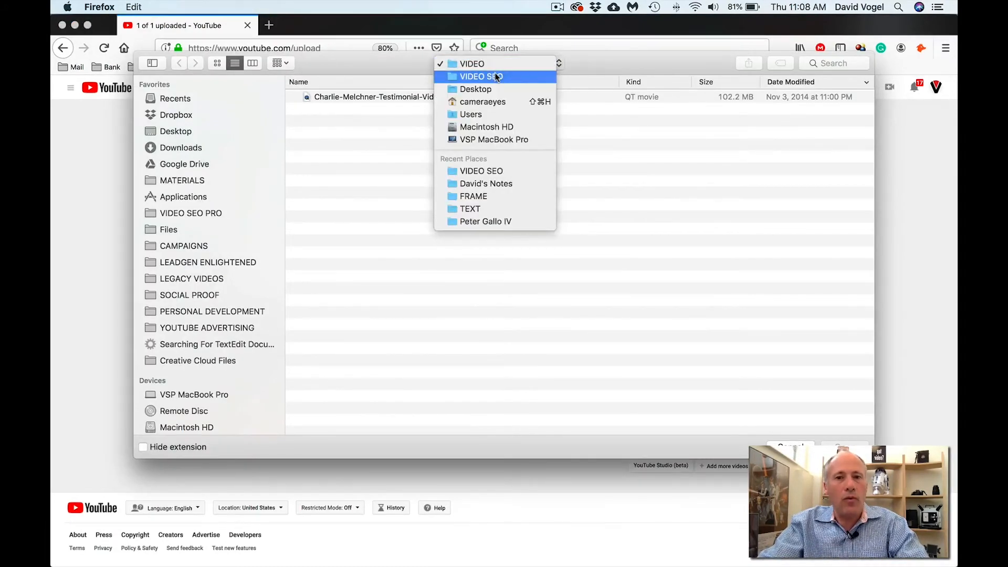
click(489, 74)
click(292, 109)
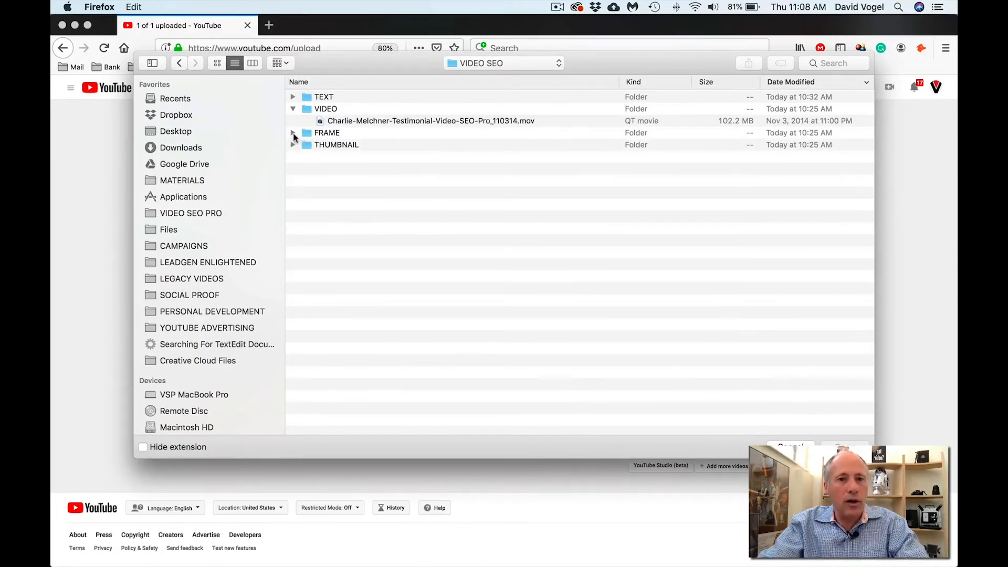
click(293, 144)
click(334, 147)
click(339, 156)
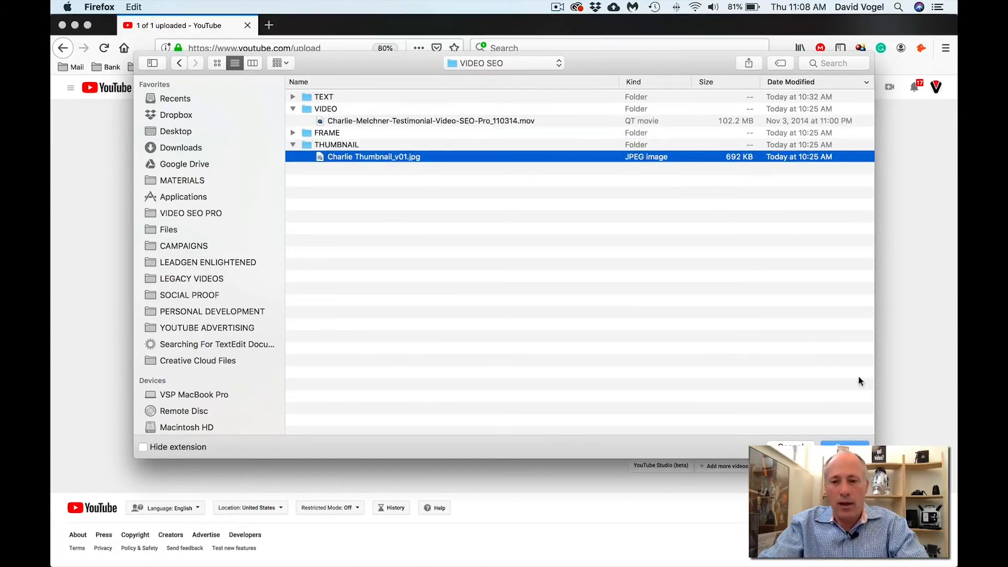
key(Return)
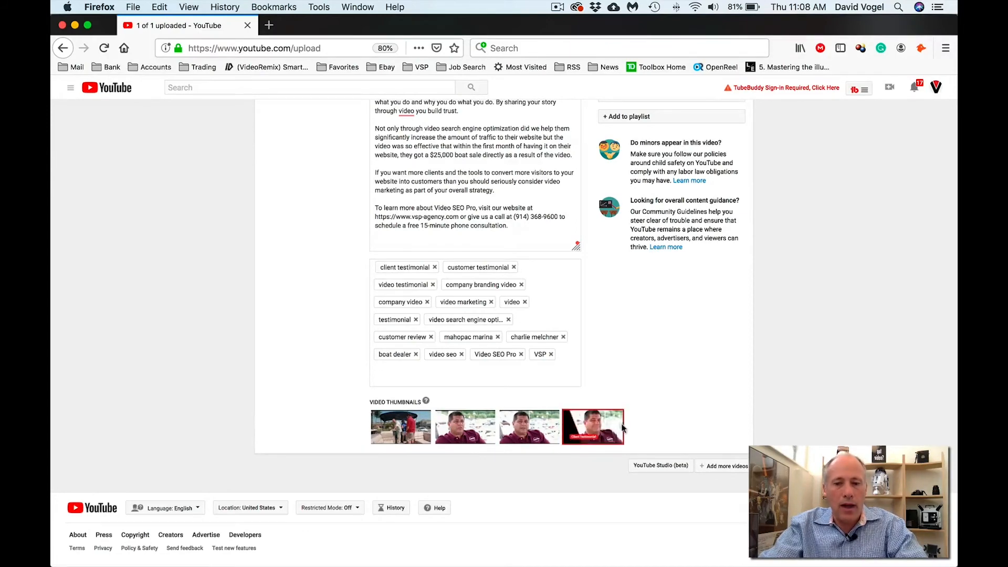
scroll(651, 369, up, 1)
scroll(650, 372, up, 5)
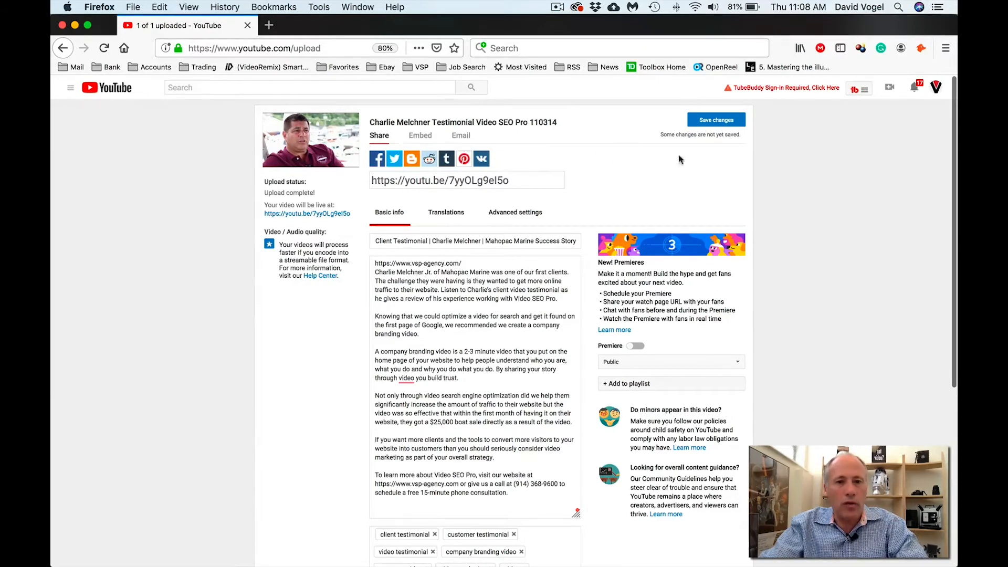
- Save the video details, then open the video's share link in a new tab
click(714, 121)
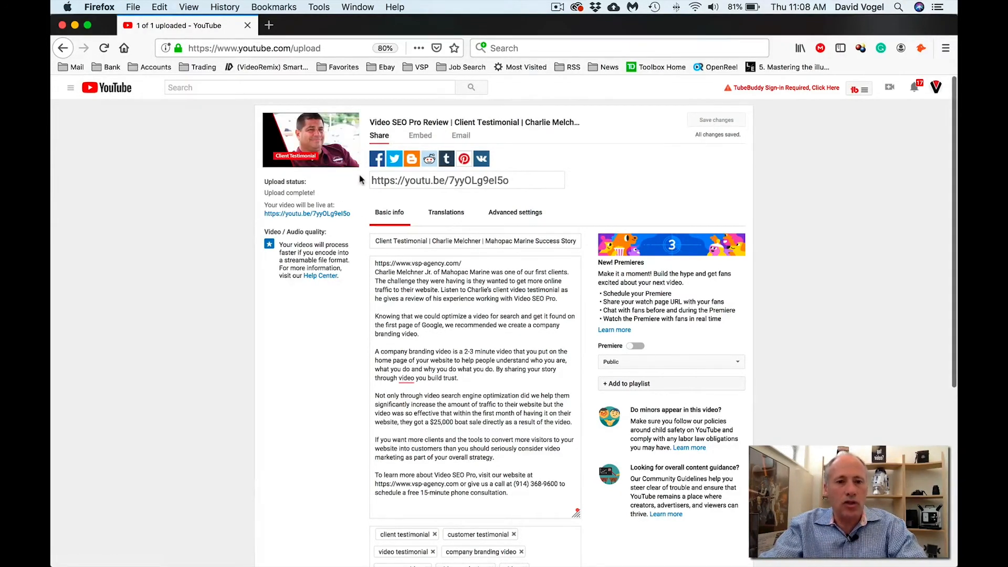
click(527, 177)
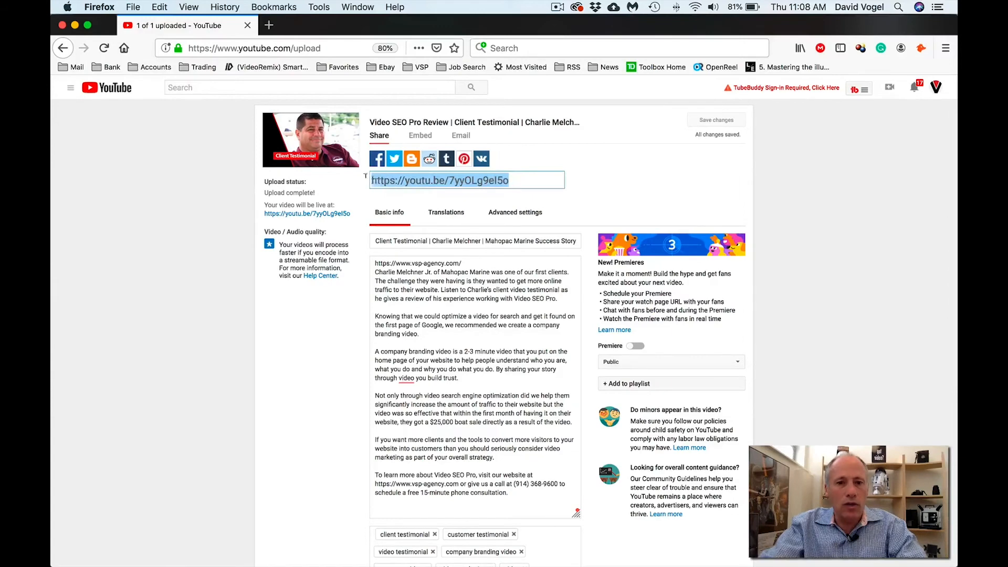
click(302, 215)
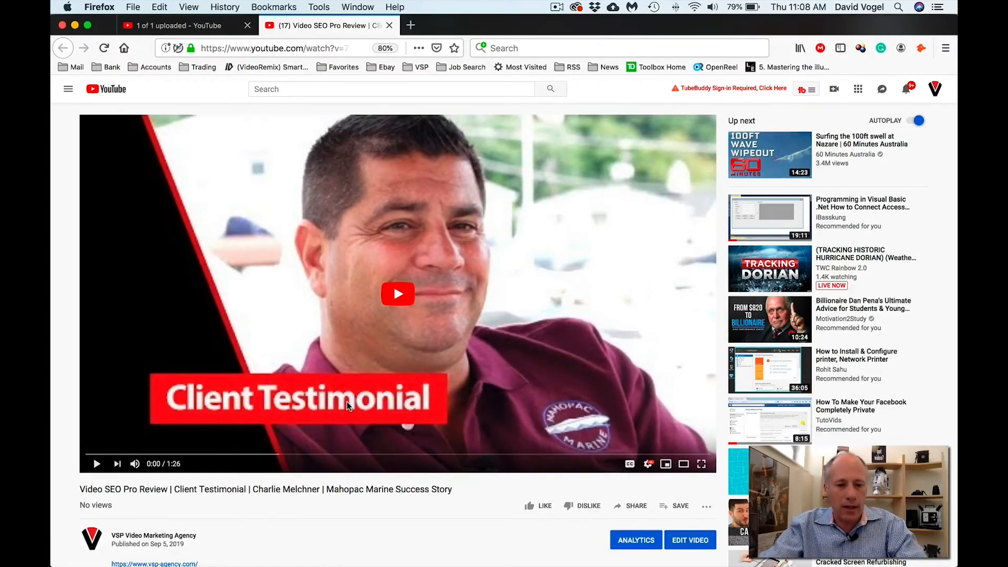
- Review the watch page's thumbnail and SEO title, expanding the full description with SHOW MORE
scroll(371, 391, down, 4)
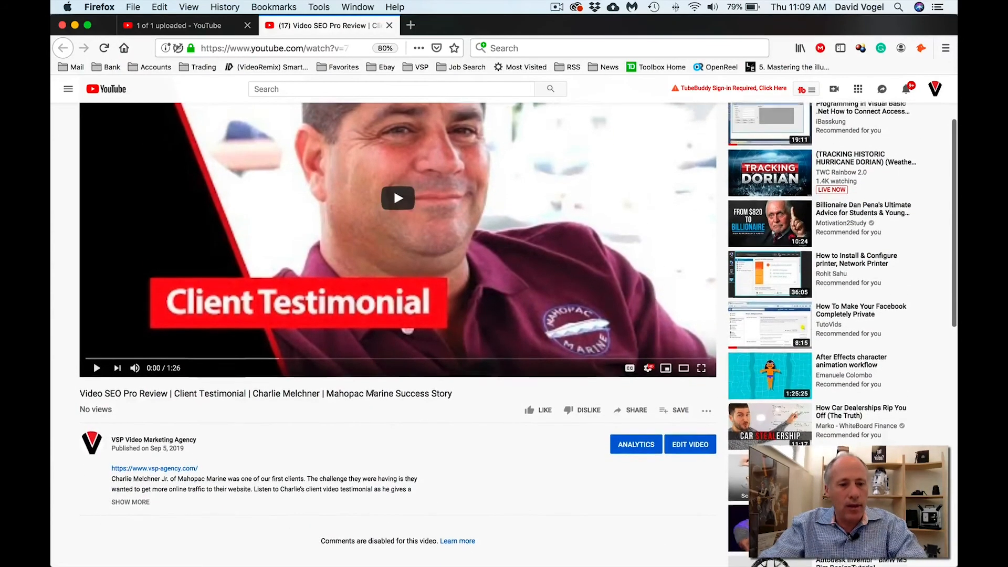
scroll(370, 393, down, 1)
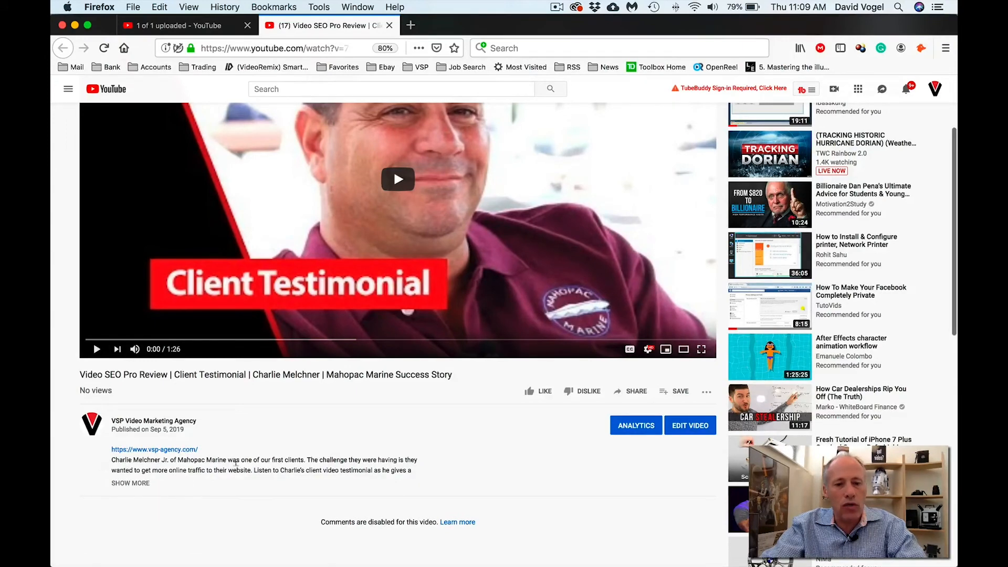
scroll(230, 466, down, 2)
scroll(316, 461, up, 2)
scroll(315, 461, up, 2)
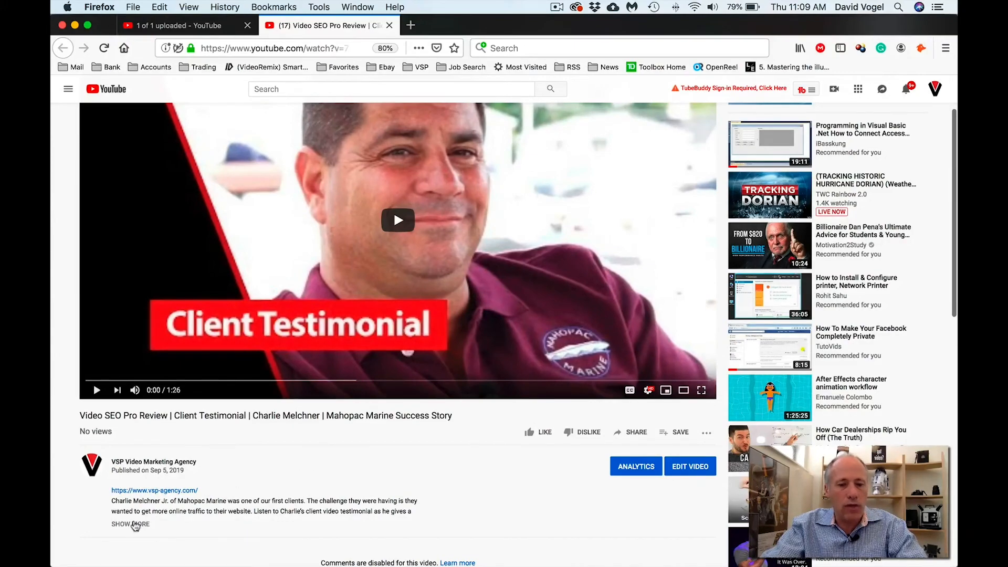
click(135, 525)
scroll(178, 519, down, 1)
scroll(179, 520, down, 6)
scroll(177, 524, up, 3)
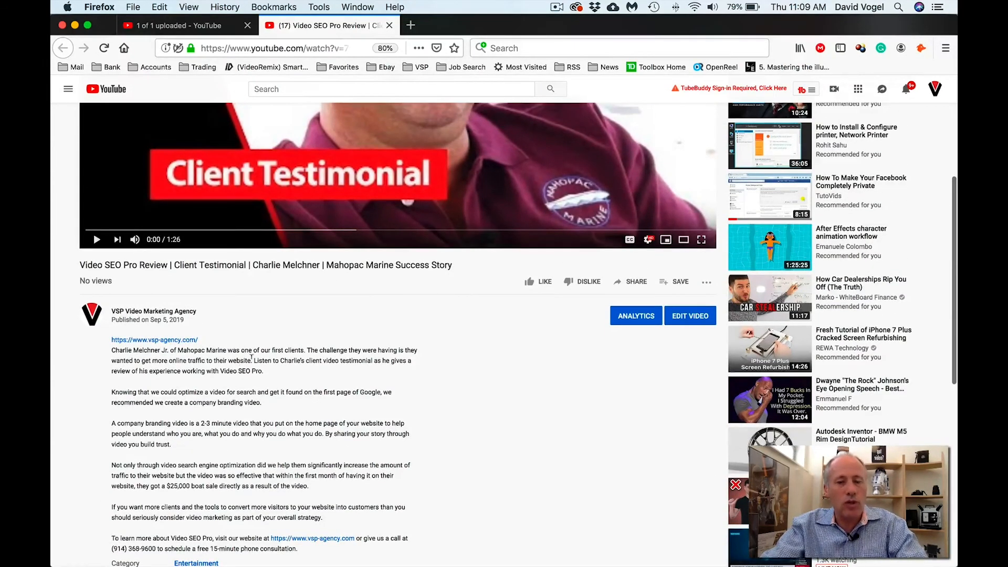
scroll(183, 410, up, 2)
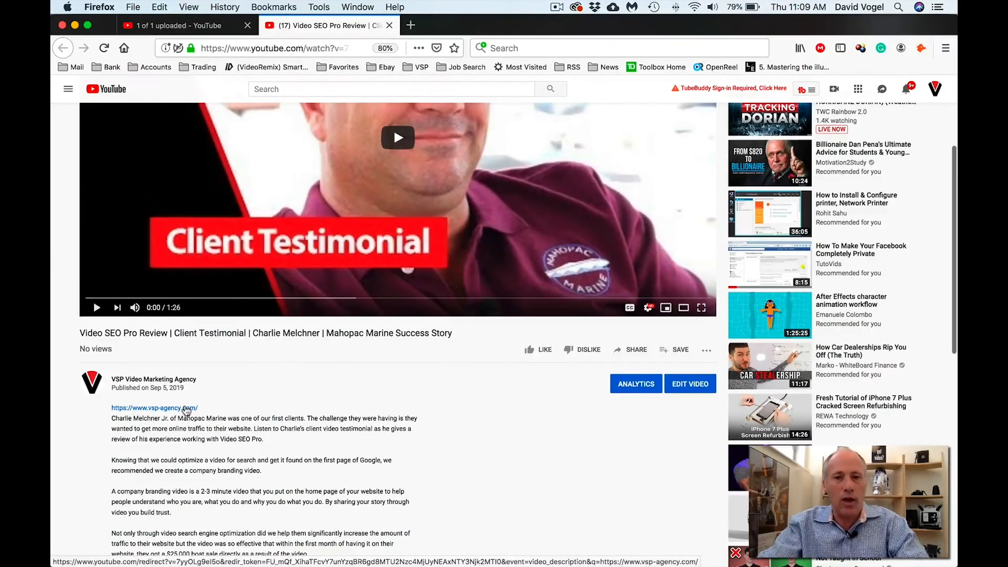
scroll(182, 411, up, 2)
scroll(182, 407, up, 1)
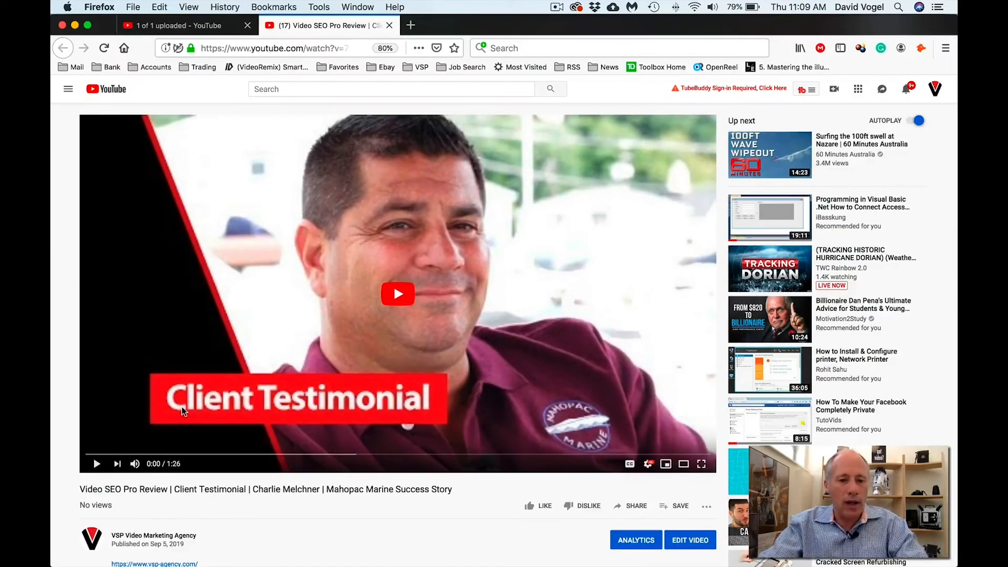